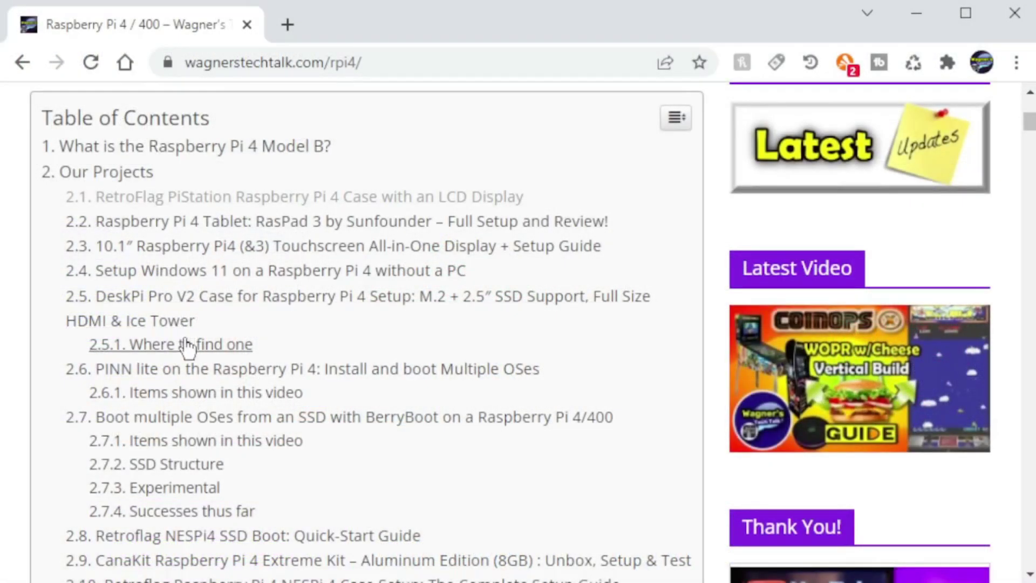
Scroll the Raspberry Pi 4 guide past its Table of Contents to the Model B overview.
{"action": "scroll", "coordinate": [225, 360], "scroll_direction": "down", "scroll_amount": 4}
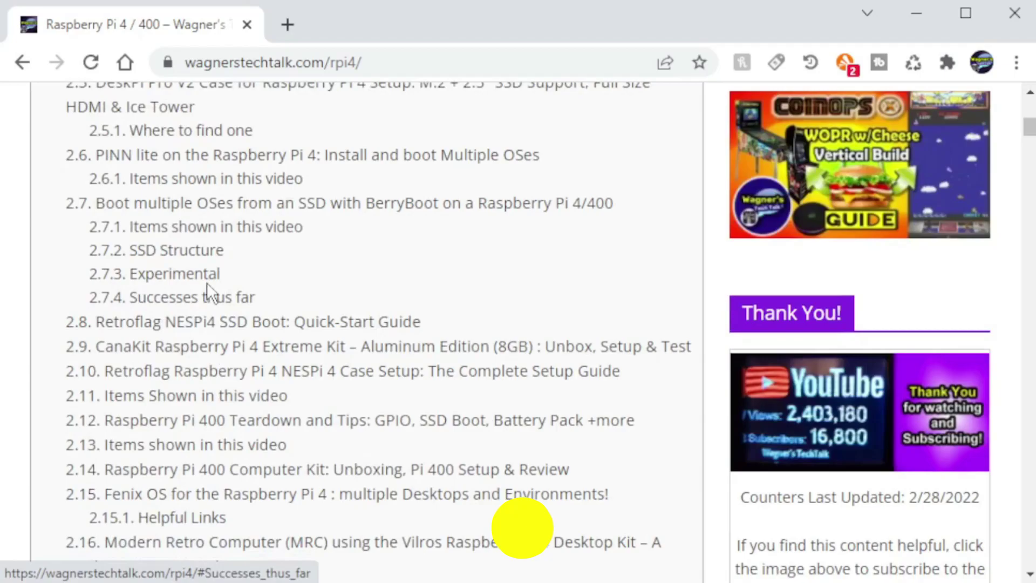
{"action": "scroll", "coordinate": [243, 296], "scroll_direction": "down", "scroll_amount": 6}
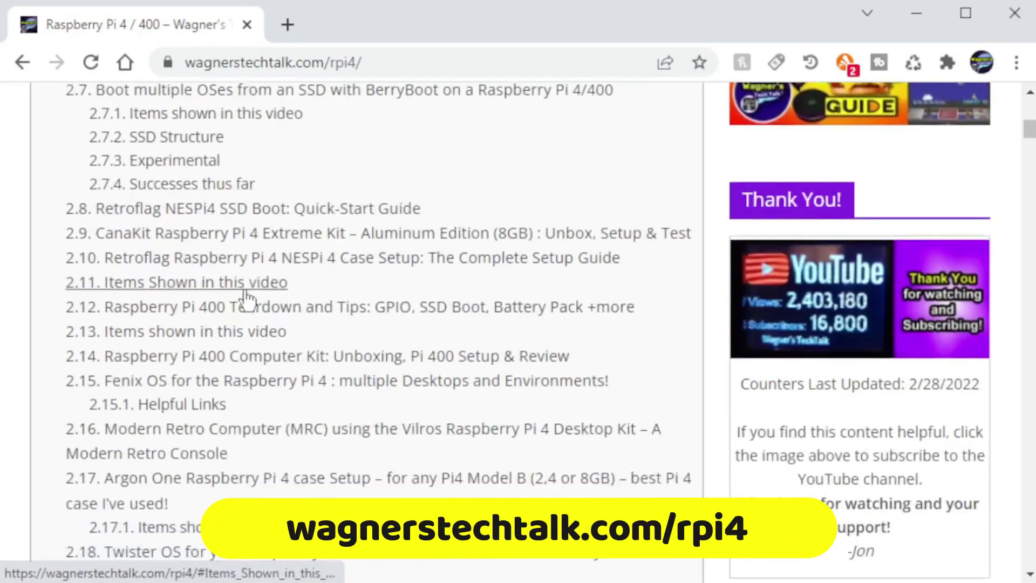
{"action": "scroll", "coordinate": [245, 291], "scroll_direction": "down", "scroll_amount": 2}
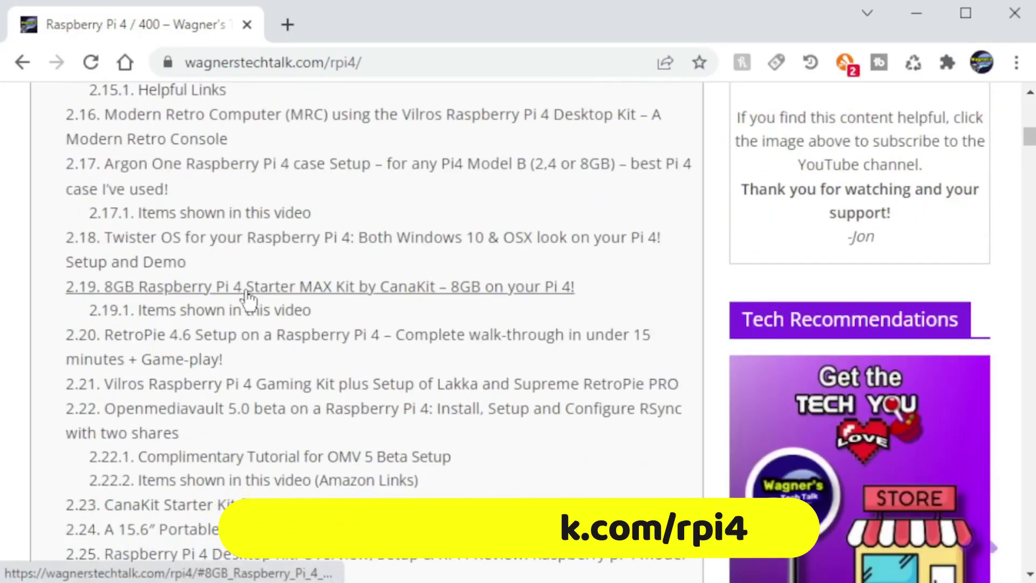
{"action": "scroll", "coordinate": [245, 291], "scroll_direction": "down", "scroll_amount": 3}
{"action": "scroll", "coordinate": [245, 294], "scroll_direction": "down", "scroll_amount": 7}
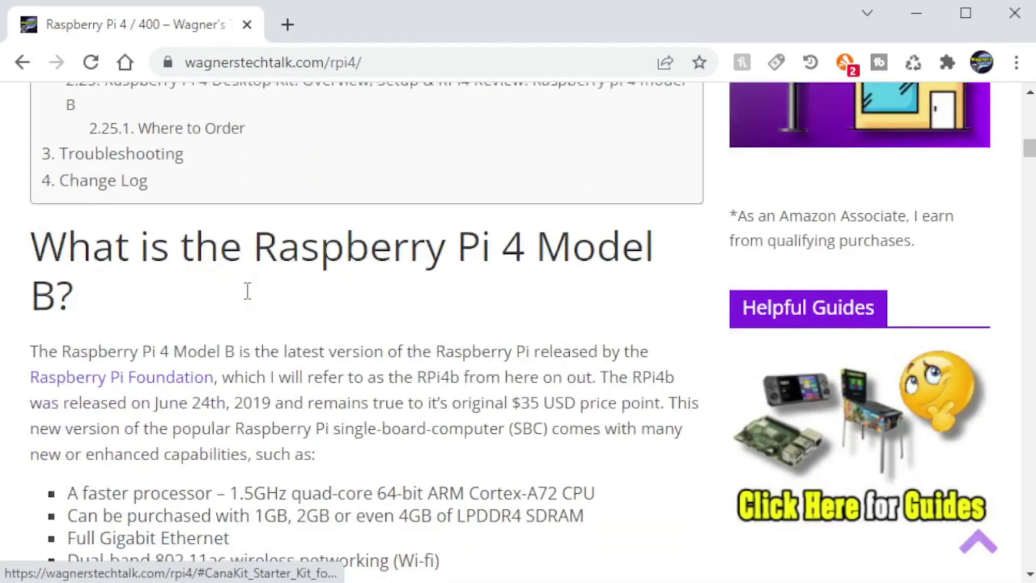
{"action": "scroll", "coordinate": [354, 260], "scroll_direction": "down", "scroll_amount": 10}
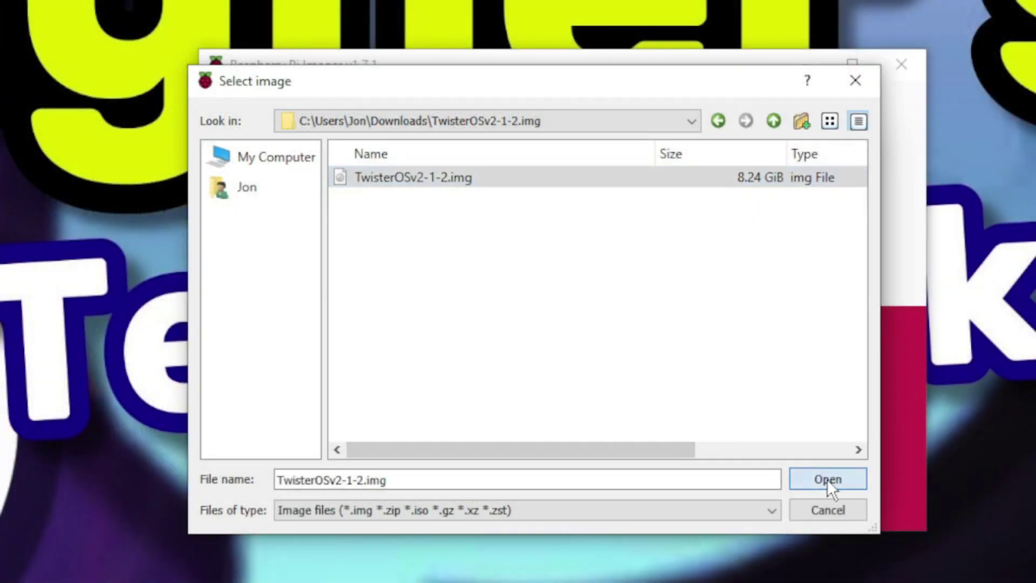
Load TwisterOSv2-1-2.img as the image to write and bring up the storage choices.
{"action": "left_click", "coordinate": [827, 480]}
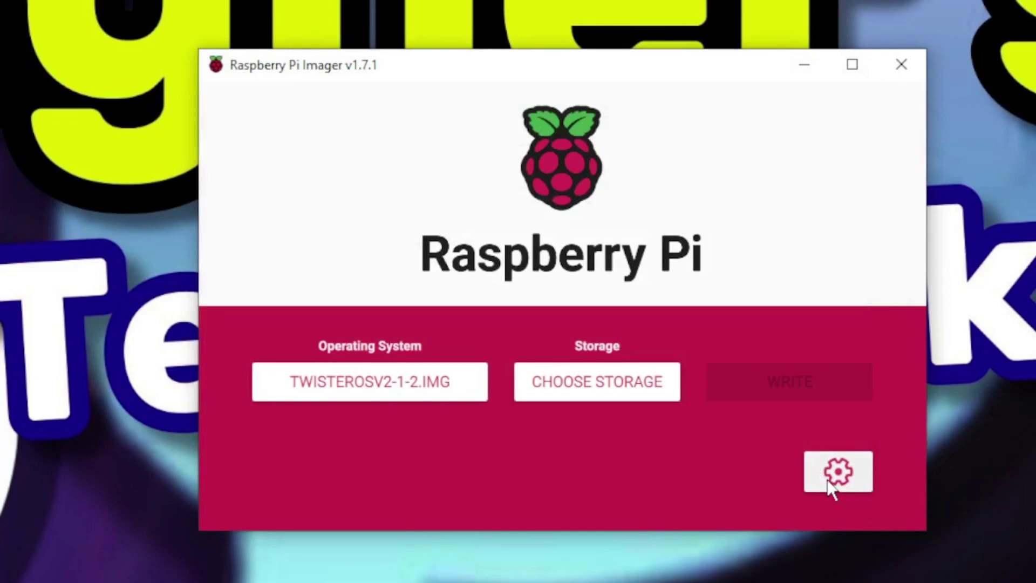
{"action": "left_click", "coordinate": [607, 387]}
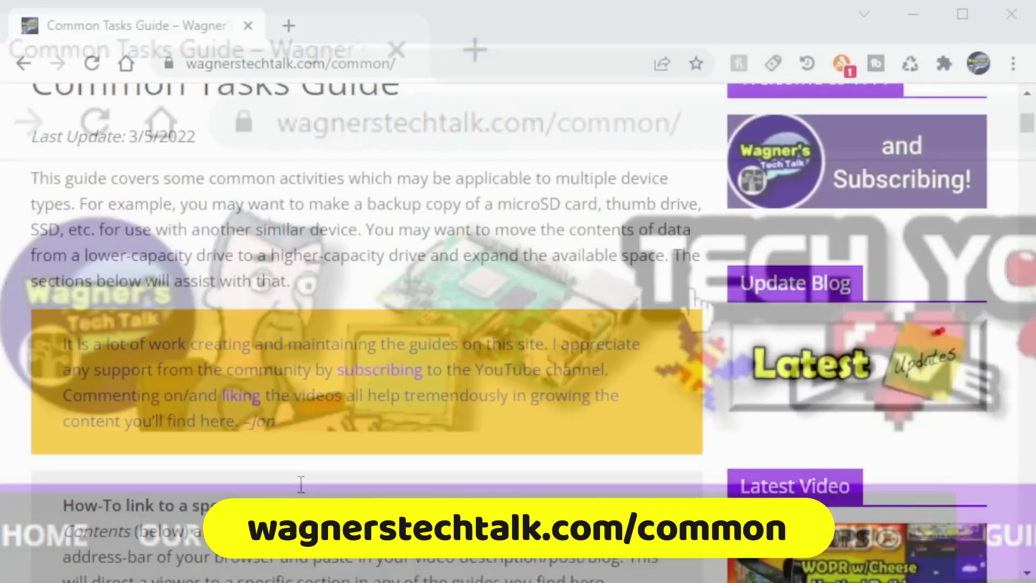
Jump to 'Burn an Image with Raspberry Pi Imager' and scroll to the custom-image steps.
{"action": "scroll", "coordinate": [294, 485], "scroll_direction": "down", "scroll_amount": 7}
{"action": "scroll", "coordinate": [292, 487], "scroll_direction": "down", "scroll_amount": 1}
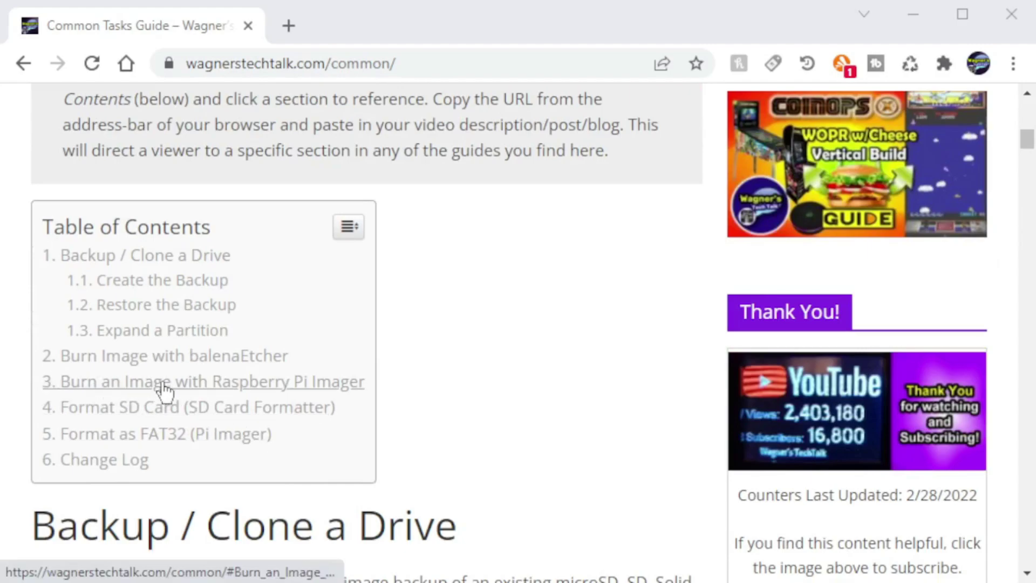
{"action": "left_click", "coordinate": [252, 383]}
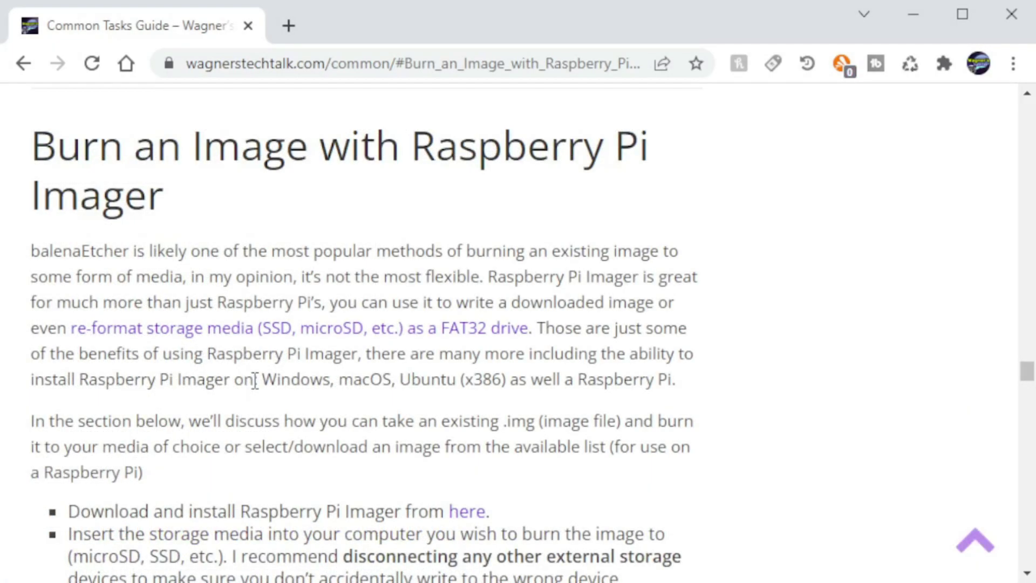
{"action": "scroll", "coordinate": [521, 301], "scroll_direction": "down", "scroll_amount": 8}
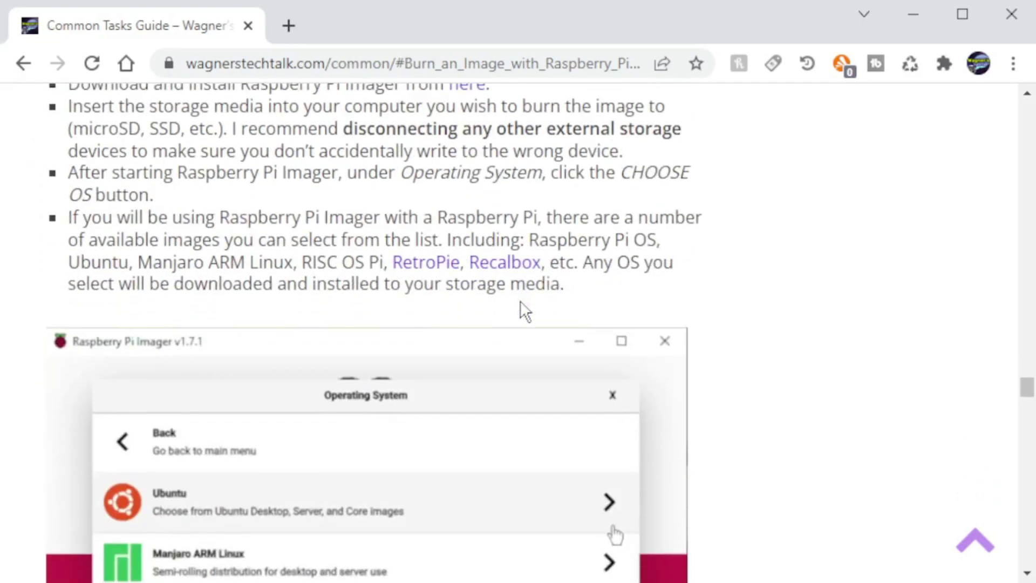
{"action": "scroll", "coordinate": [521, 301], "scroll_direction": "down", "scroll_amount": 8}
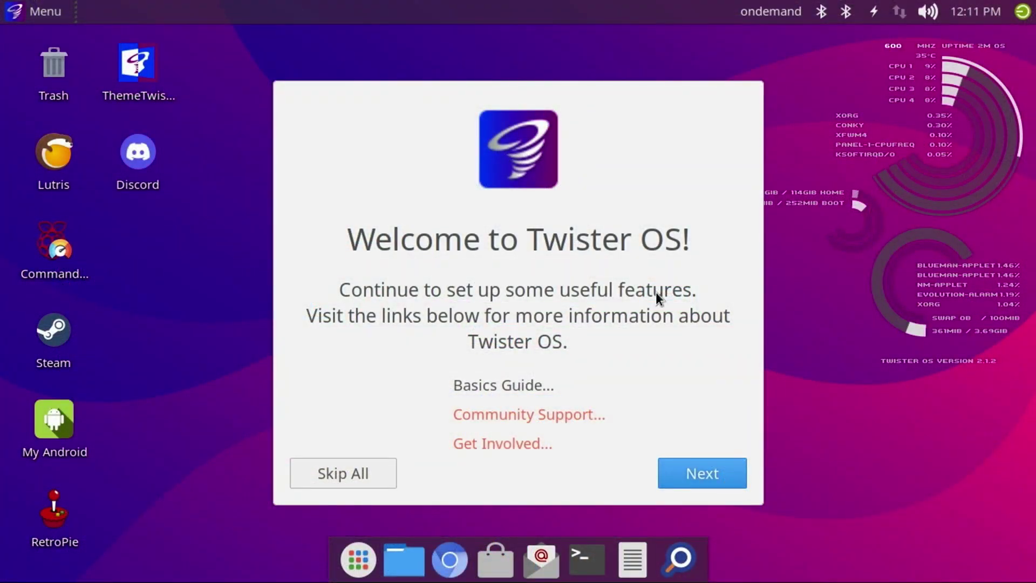
Set the Wi-Fi country to United States in the Raspberry Pi configuration's Localisation settings.
{"action": "left_click", "coordinate": [708, 467]}
{"action": "left_click", "coordinate": [593, 409]}
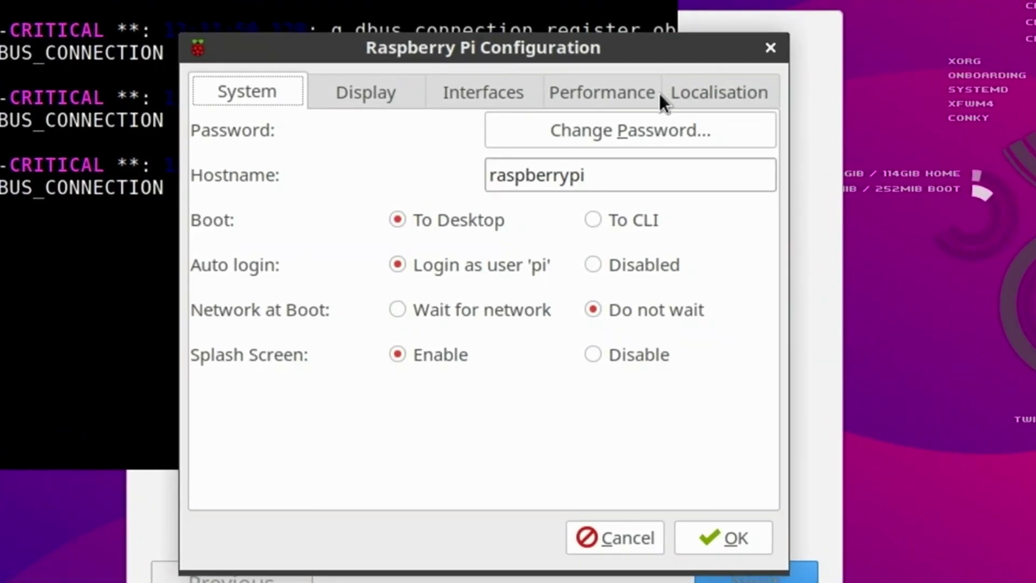
{"action": "left_click", "coordinate": [718, 92]}
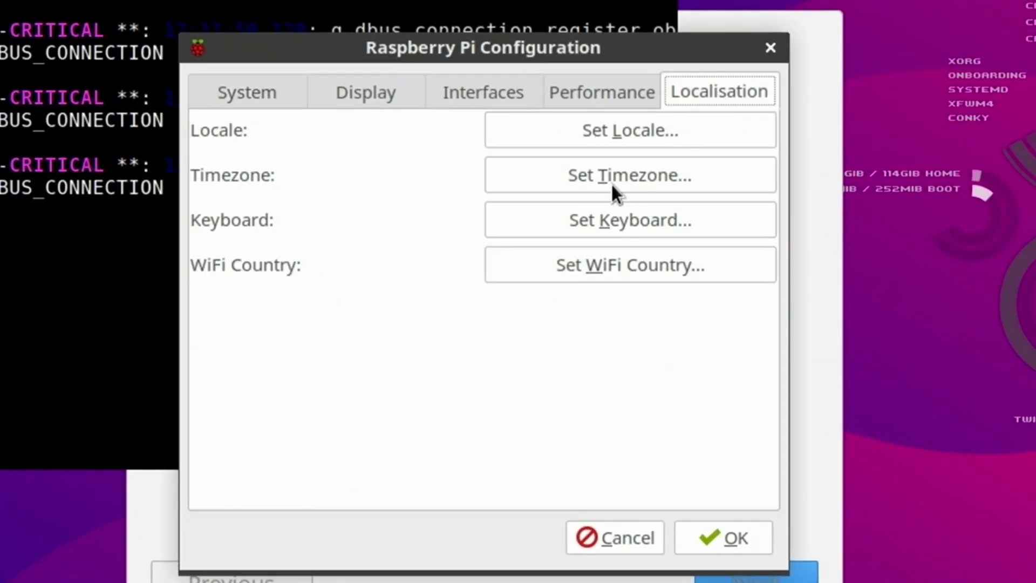
{"action": "left_click", "coordinate": [569, 264]}
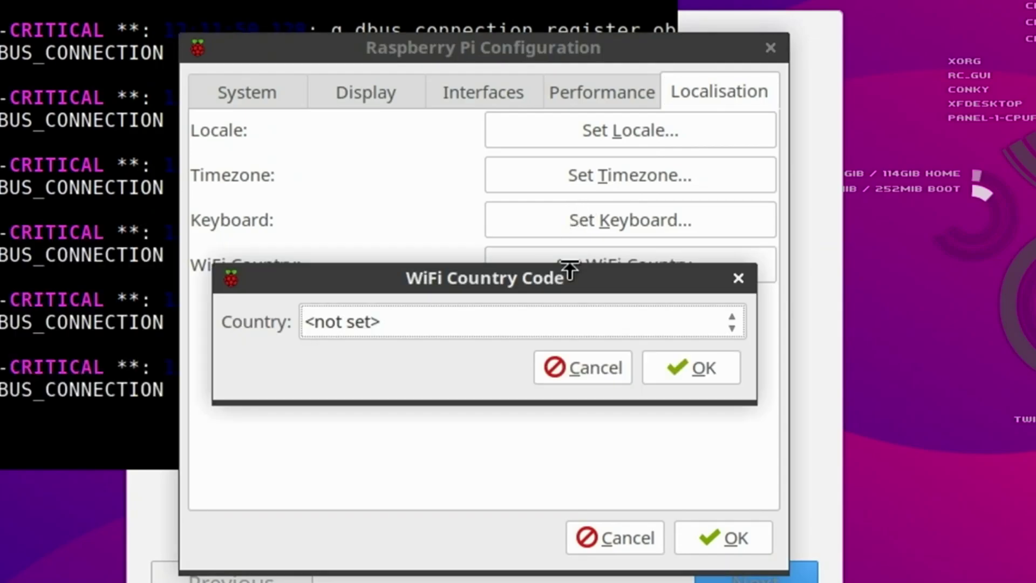
{"action": "left_click", "coordinate": [678, 322]}
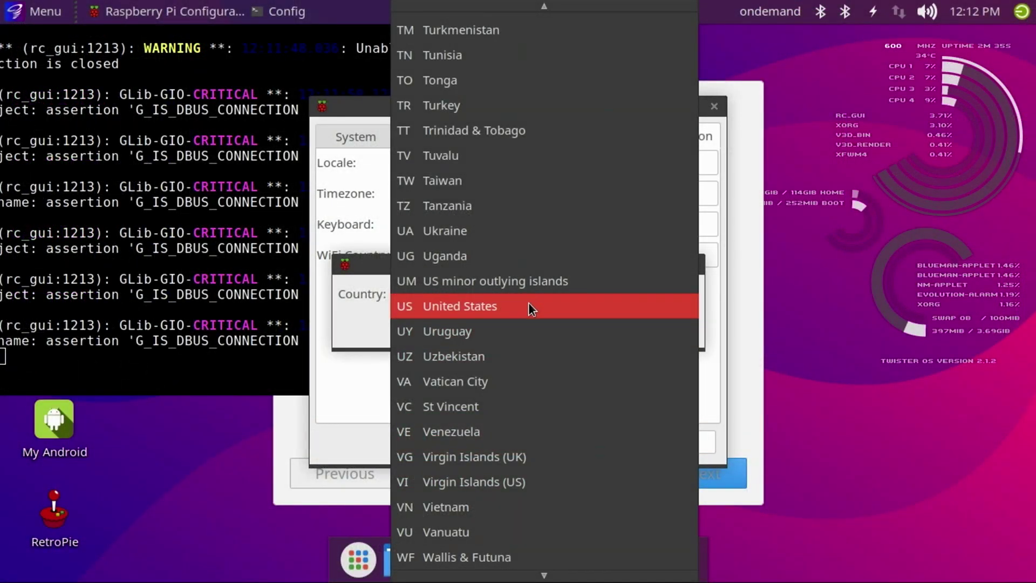
{"action": "left_click", "coordinate": [528, 305]}
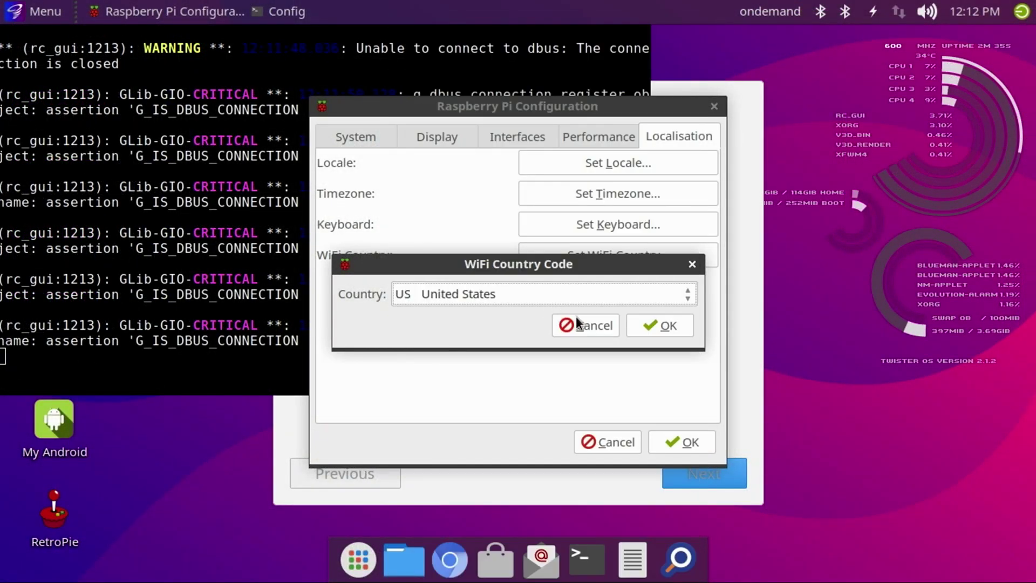
{"action": "left_click", "coordinate": [656, 326]}
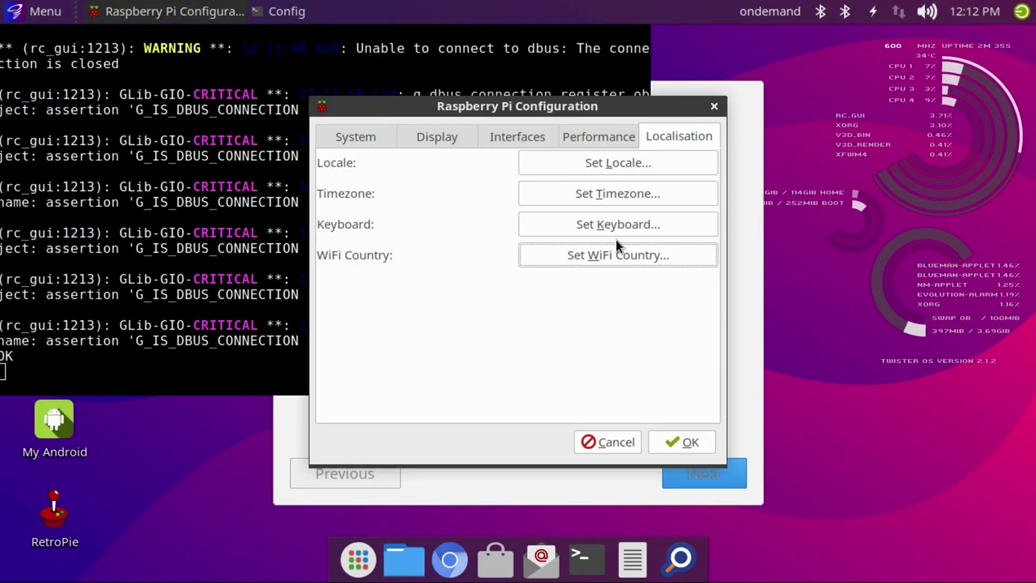
Accept America/Chicago as the timezone and list the available Wi-Fi networks.
{"action": "left_click", "coordinate": [614, 195]}
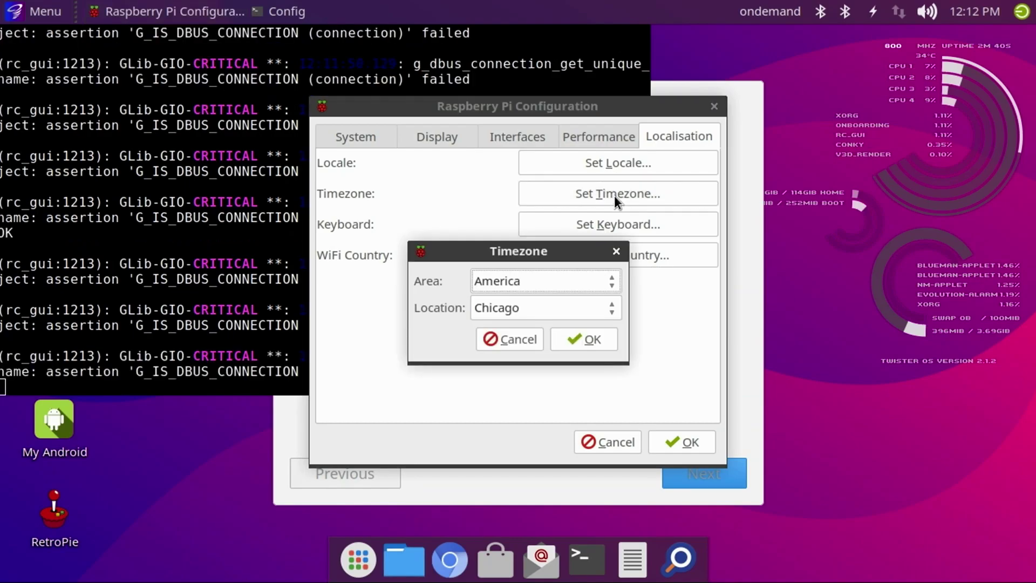
{"action": "left_click", "coordinate": [586, 345]}
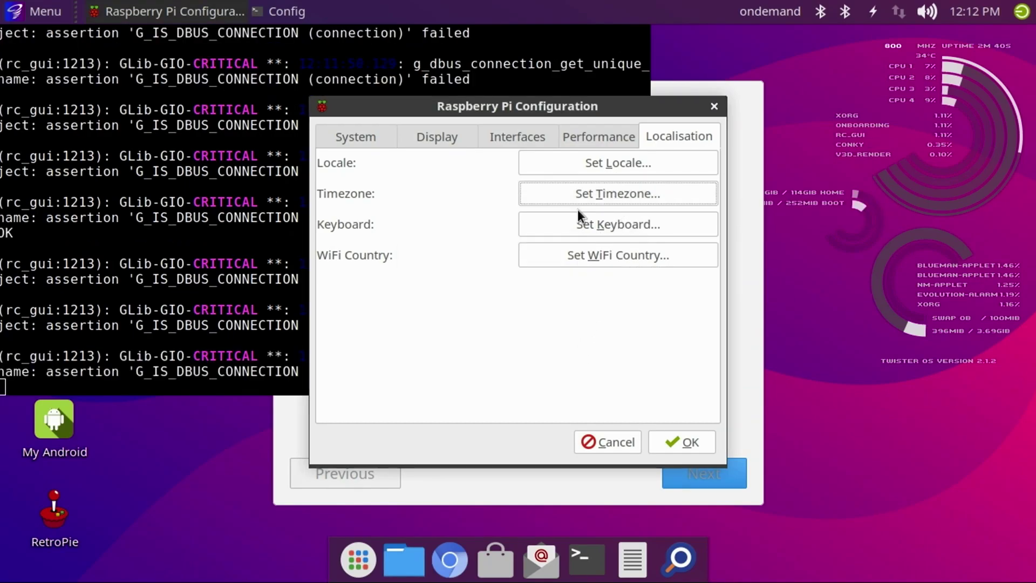
{"action": "left_click", "coordinate": [897, 13]}
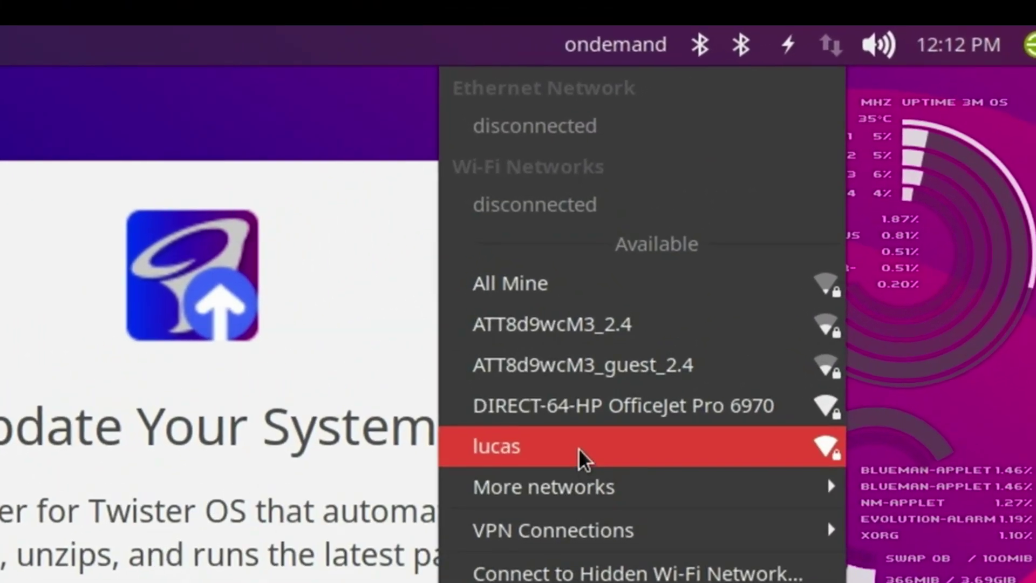
Connect to the home Wi-Fi network with its password and apply the iTwister Sur Dark theme.
{"action": "left_click", "coordinate": [578, 448]}
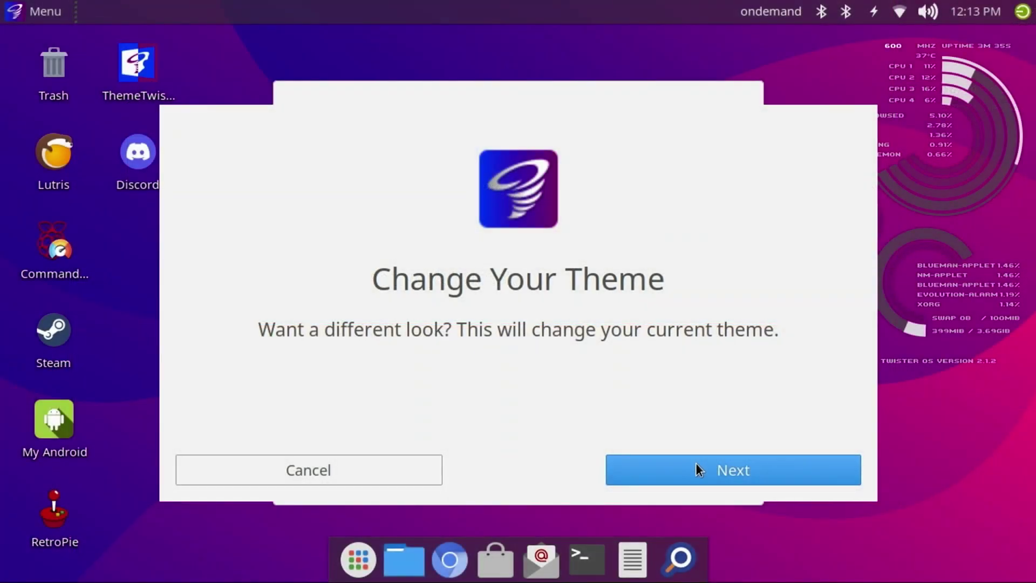
{"action": "left_click", "coordinate": [695, 468]}
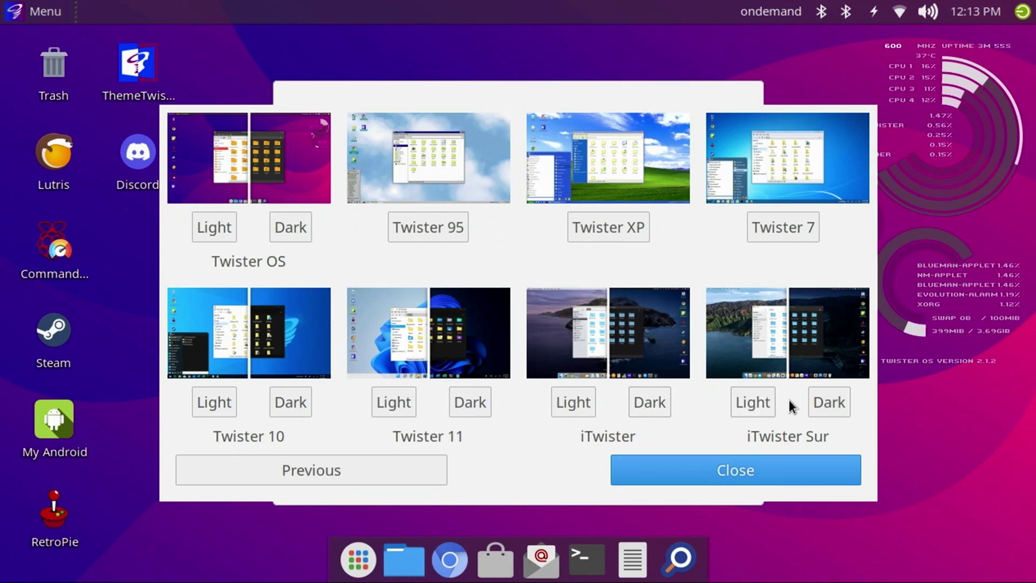
{"action": "left_click", "coordinate": [821, 404]}
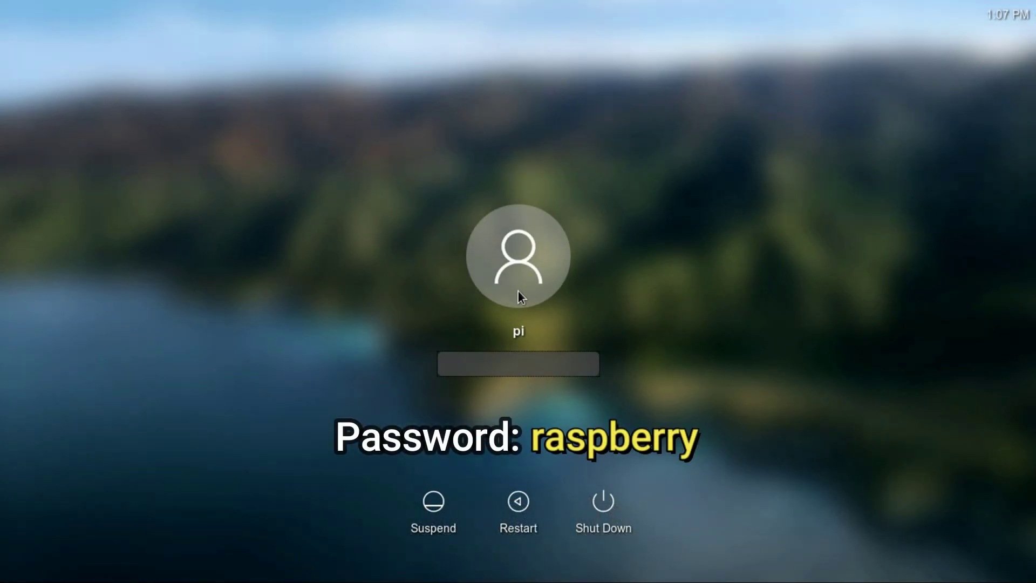
Log back in with the account password and skip the rest of the welcome setup.
{"action": "type", "text": "raspberry"}
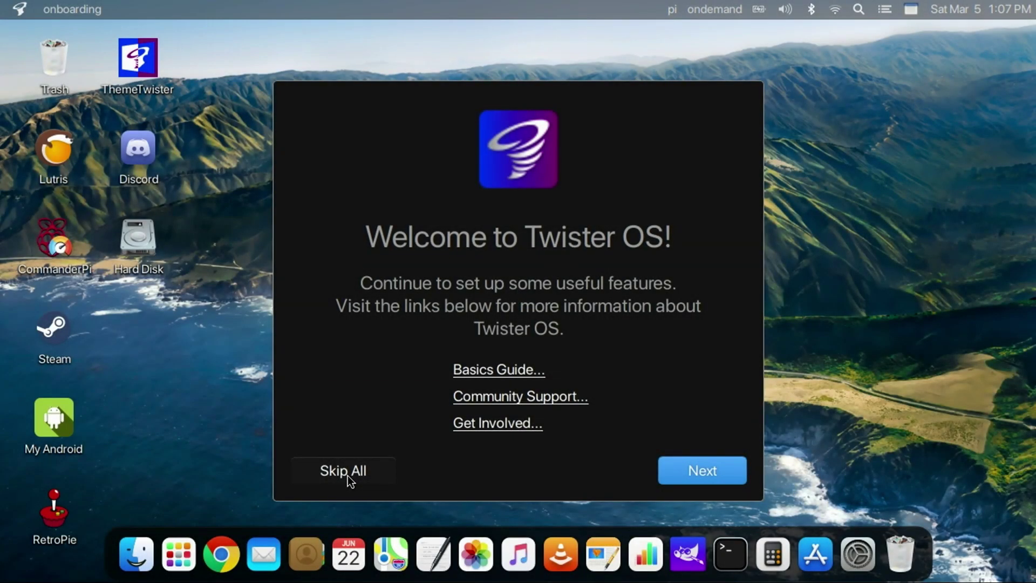
{"action": "left_click", "coordinate": [348, 471]}
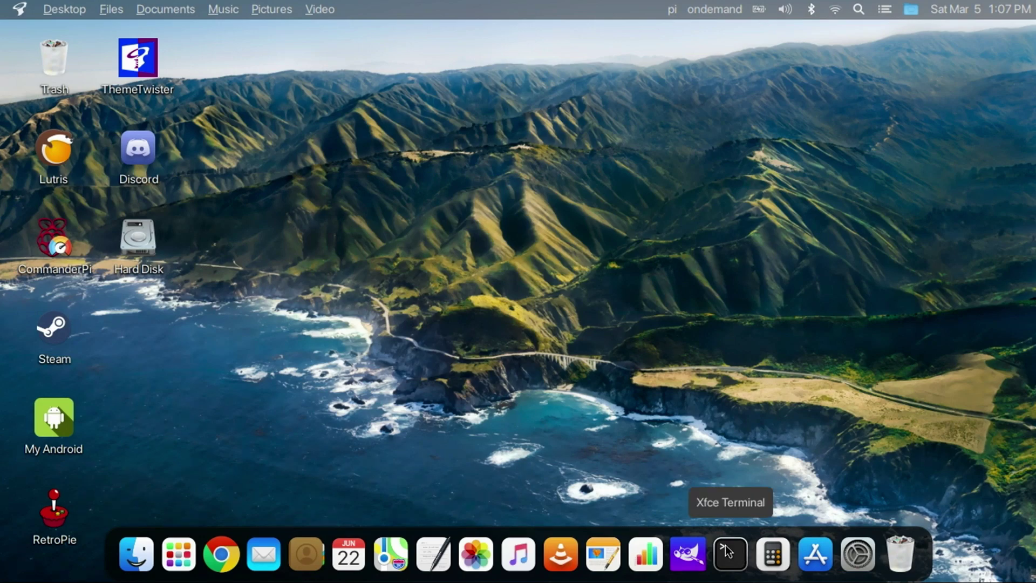
Open a terminal, centre it, and list the files in /boot.
{"action": "left_click", "coordinate": [729, 561]}
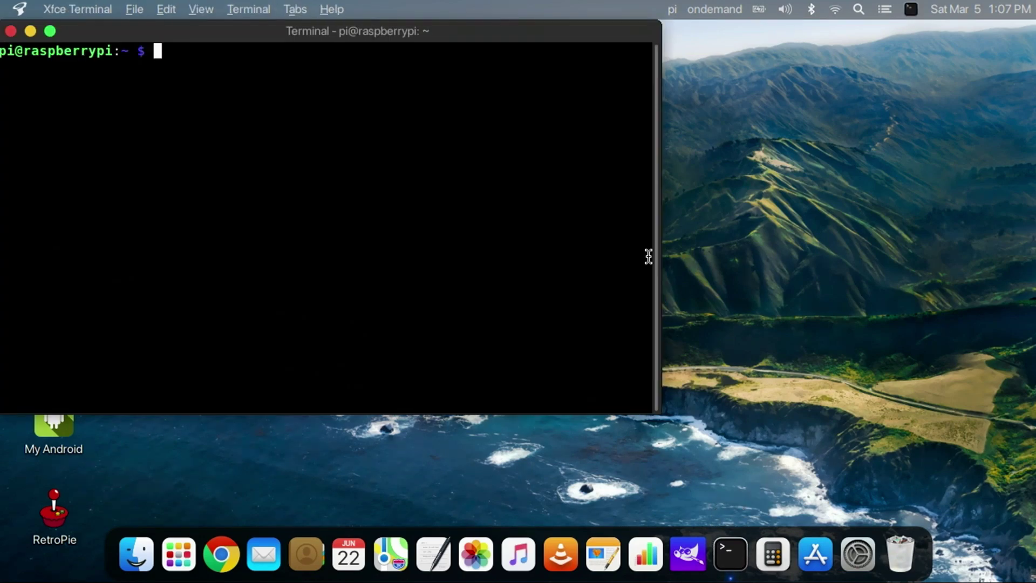
{"action": "left_click_drag", "start_coordinate": [263, 37], "coordinate": [464, 89]}
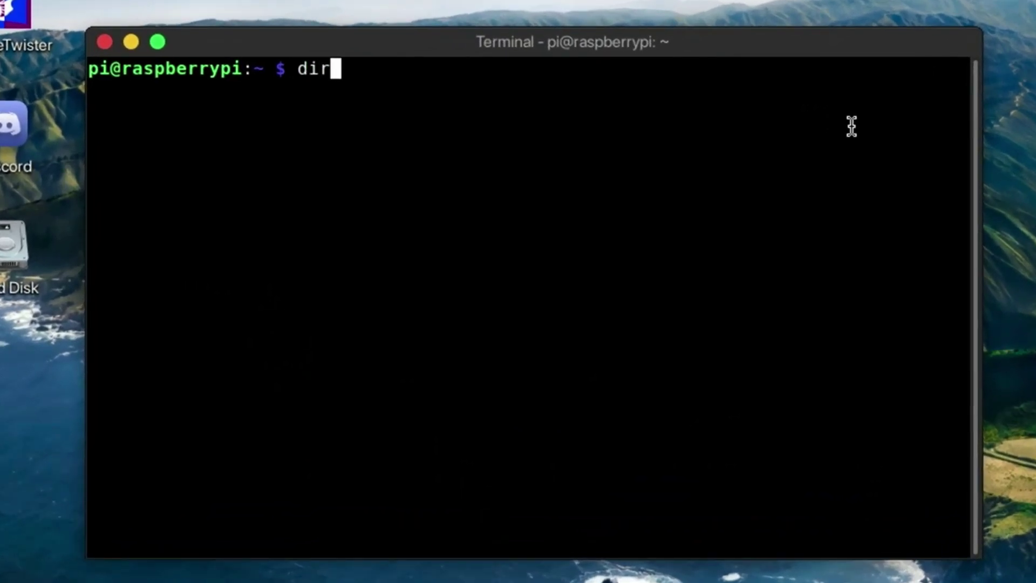
{"action": "key", "text": "Return"}
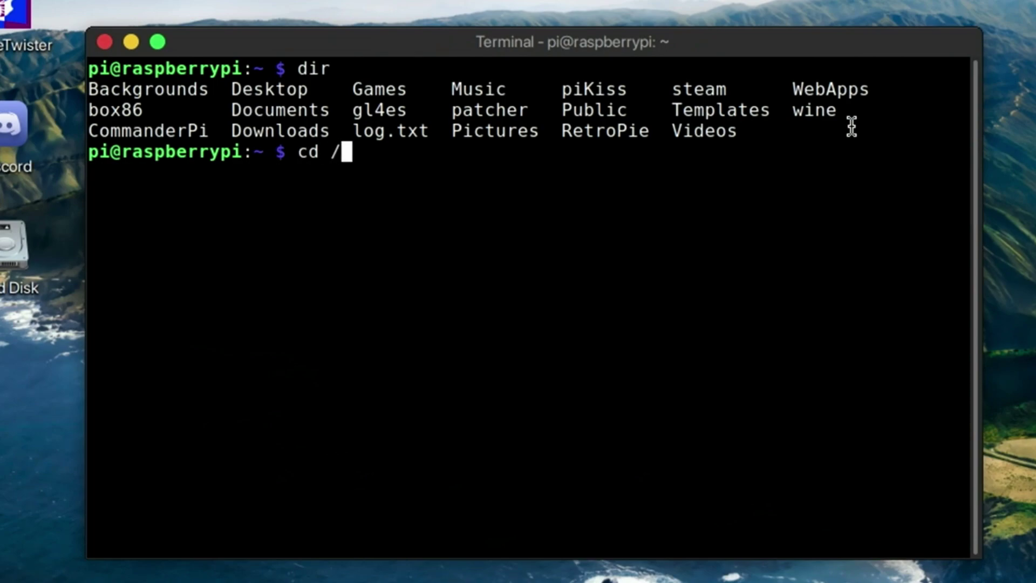
{"action": "type", "text": "cd /boot"}
{"action": "key", "text": "Return"}
{"action": "type", "text": "di"}
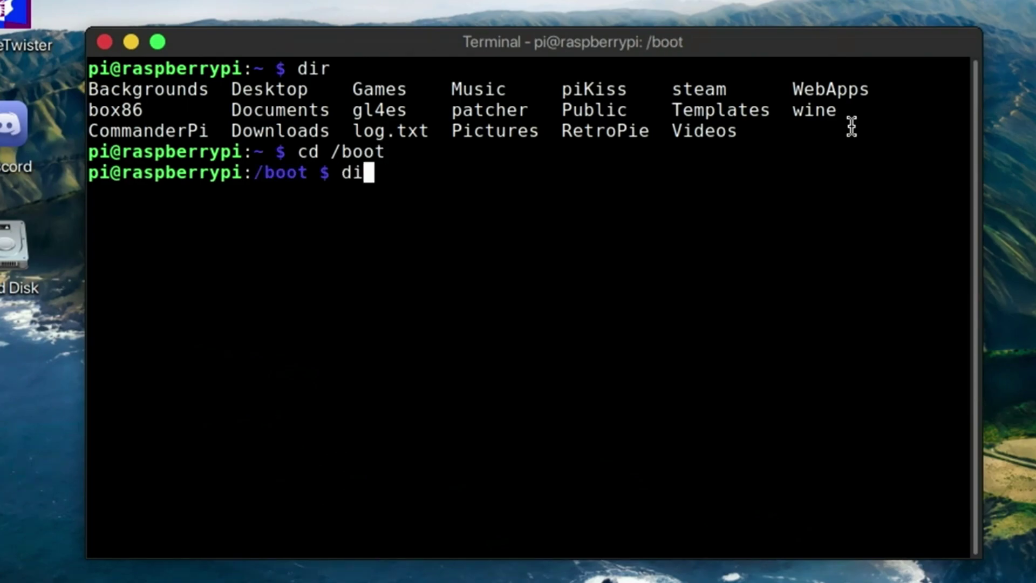
{"action": "type", "text": "r"}
{"action": "key", "text": "Return"}
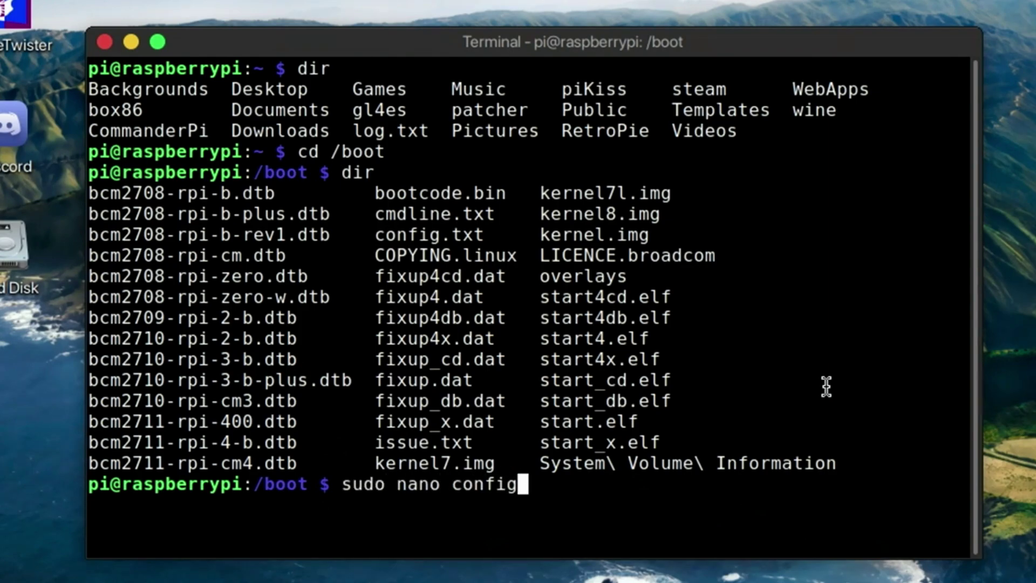
Append dtoverlay=dwc2,dr_mode=host to the end of config.txt in nano and save it.
{"action": "key", "text": "Return"}
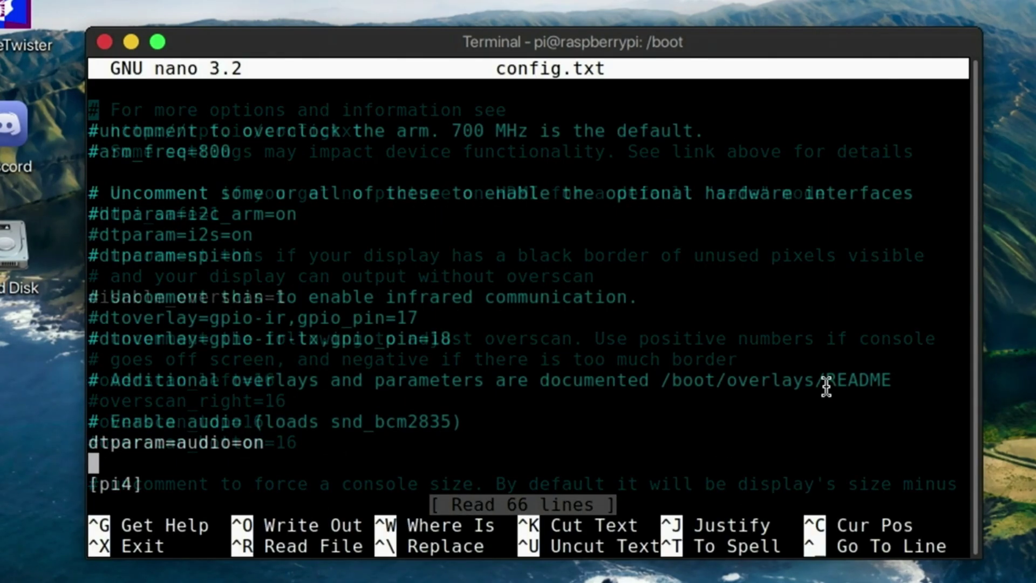
{"action": "key", "text": "Down"}
{"action": "key", "text": "Down"}
{"action": "key", "text": "Down"}
{"action": "key", "text": "Down"}
{"action": "key", "text": "Down"}
{"action": "key", "text": "Down"}
{"action": "key", "text": "Down"}
{"action": "key", "text": "Down"}
{"action": "key", "text": "Down"}
{"action": "key", "text": "Down"}
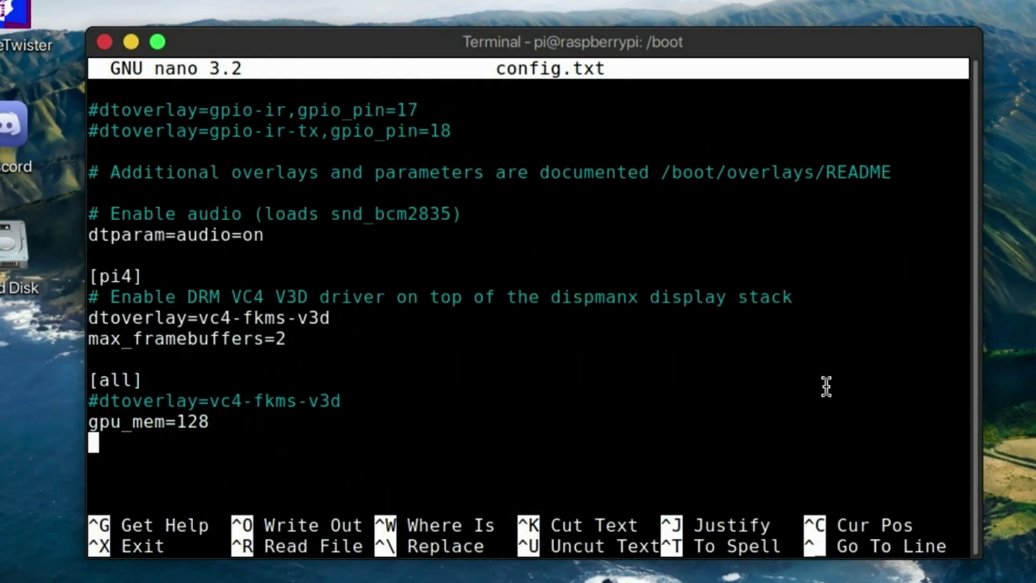
{"action": "type", "text": "dtoverlay=dwc2,dr_mode=host"}
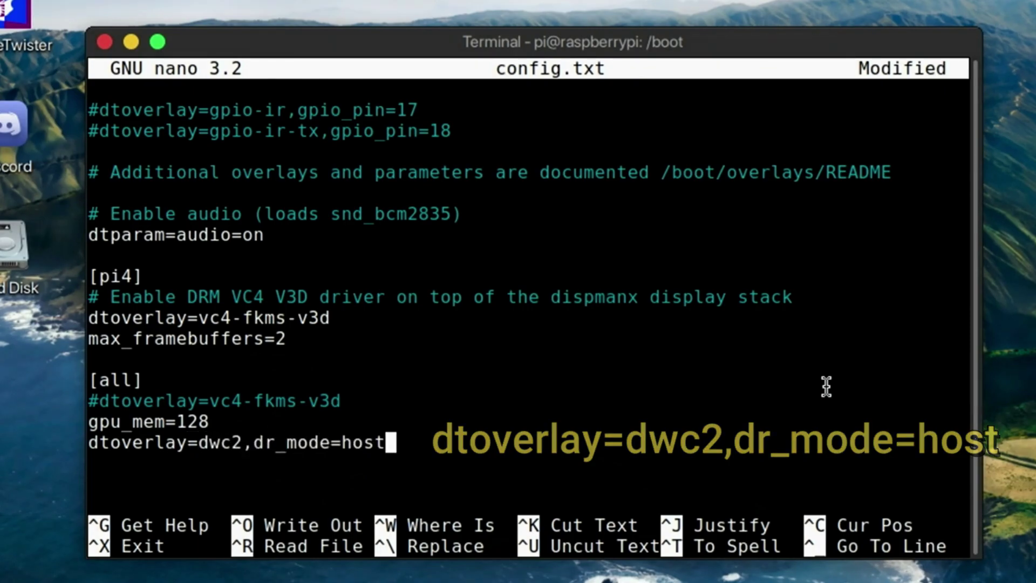
{"action": "key", "text": "Return"}
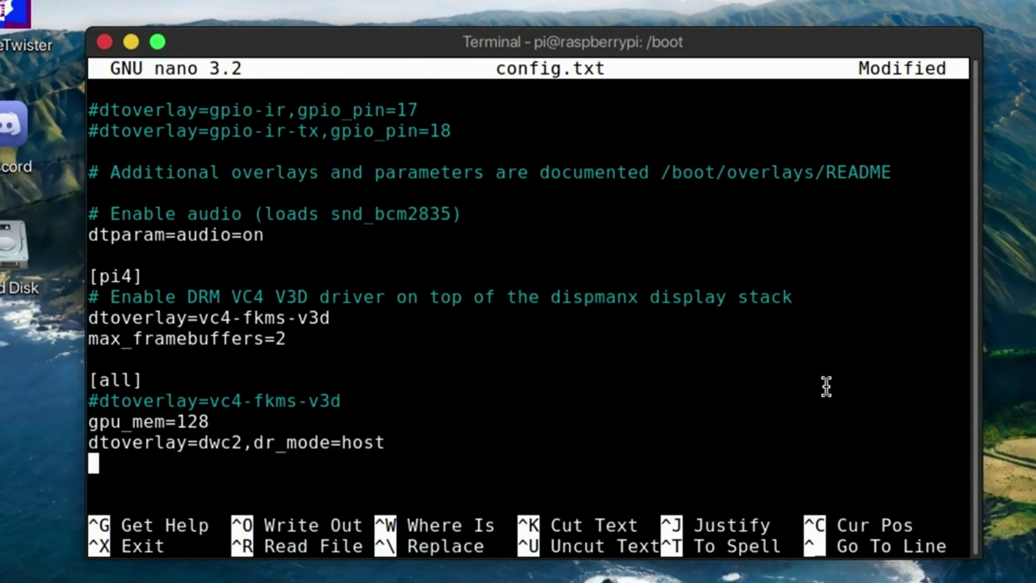
{"action": "key", "text": "ctrl+x"}
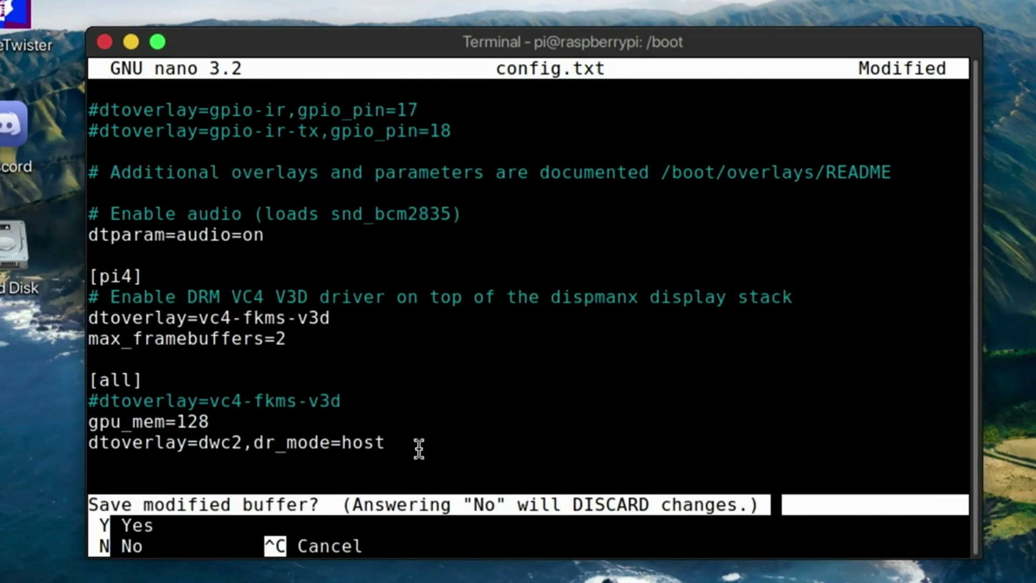
{"action": "key", "text": "y"}
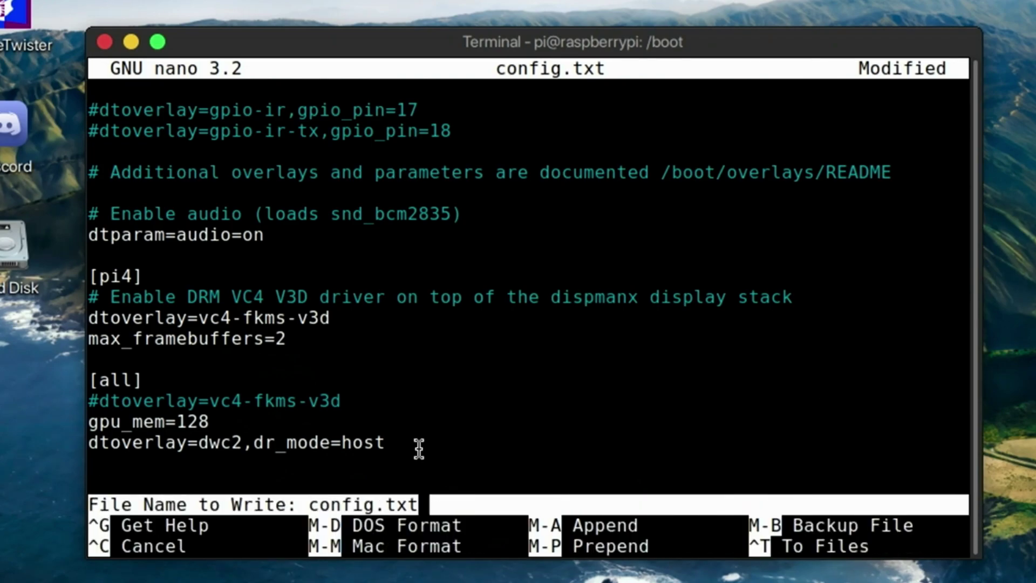
{"action": "key", "text": "Return"}
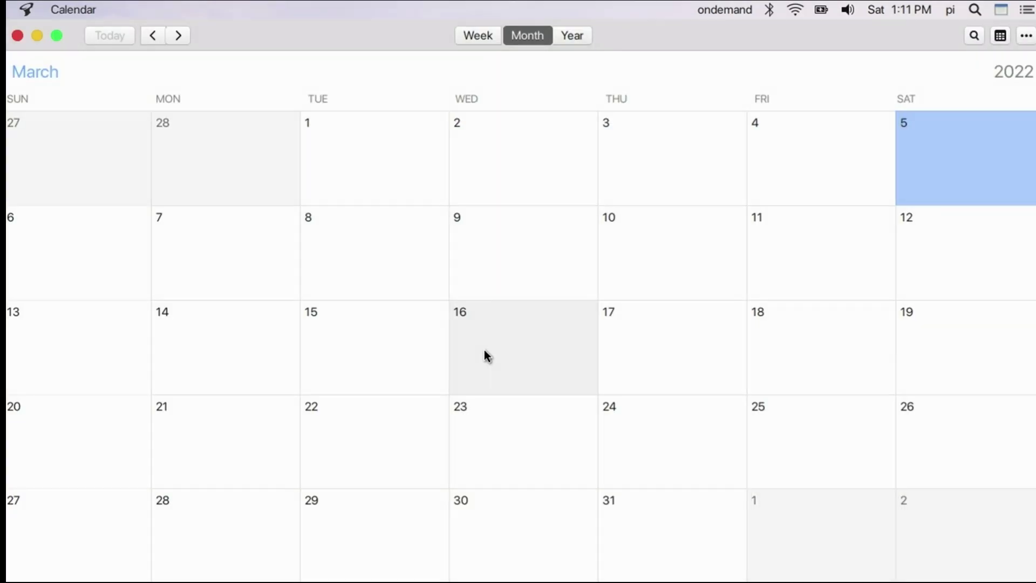
Close Calendar and browse the start menu's Accessories and Settings categories.
{"action": "left_click", "coordinate": [18, 37]}
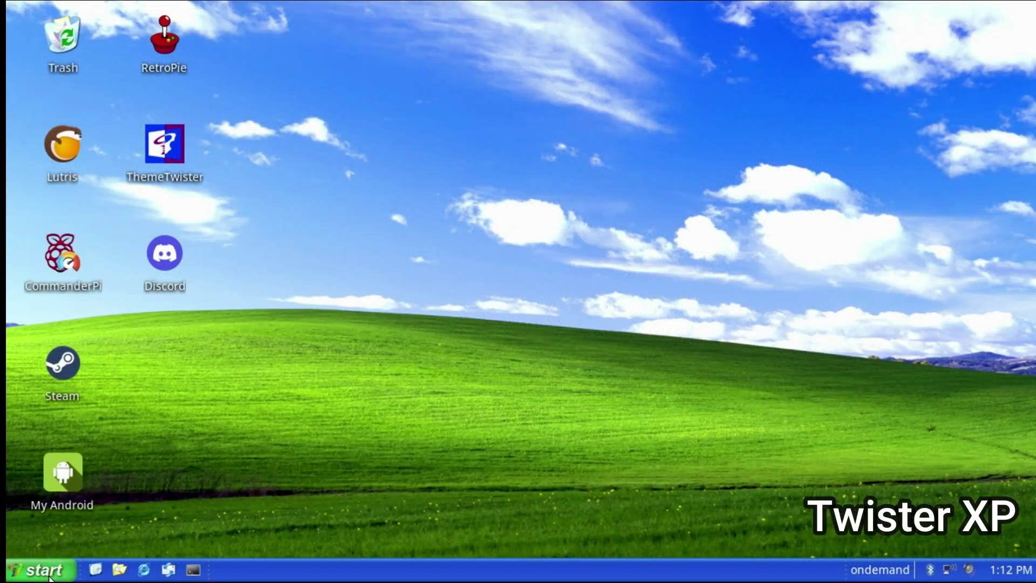
{"action": "left_click", "coordinate": [49, 576]}
{"action": "left_click", "coordinate": [400, 225]}
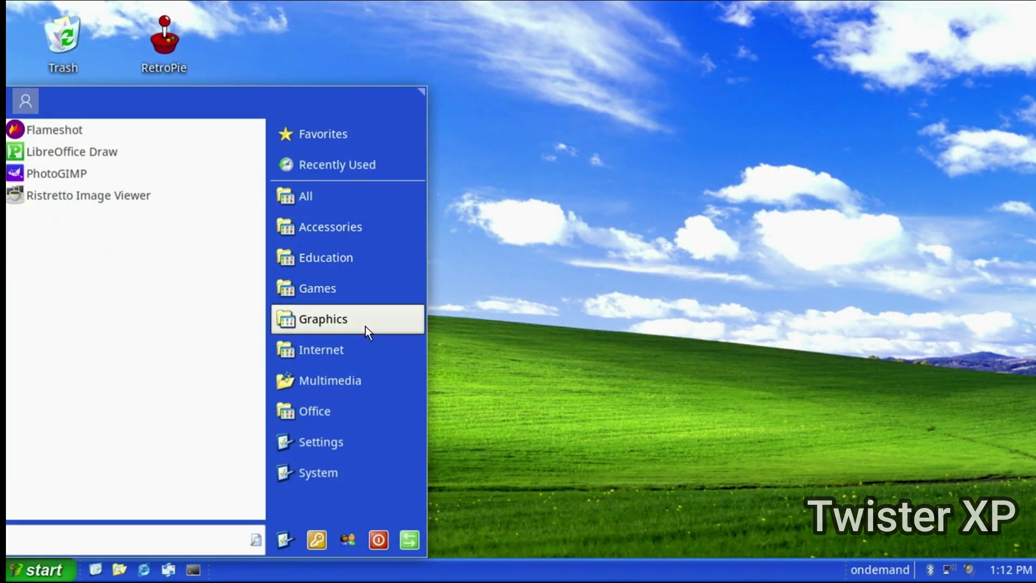
{"action": "mouse_move", "coordinate": [360, 348]}
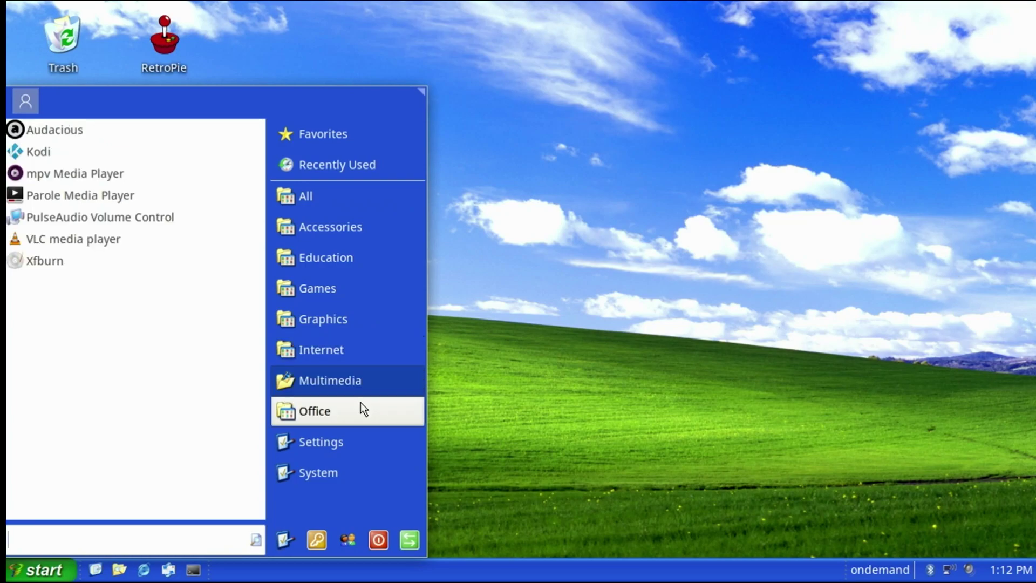
{"action": "mouse_move", "coordinate": [362, 411]}
{"action": "left_click", "coordinate": [354, 439]}
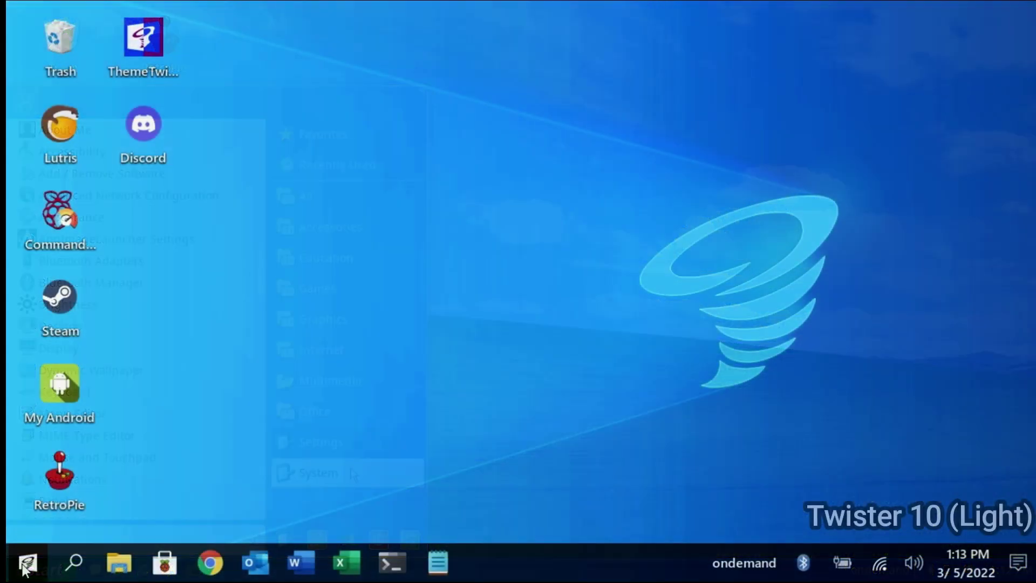
Browse the Twister 10 start menu categories down to System.
{"action": "left_click", "coordinate": [26, 565]}
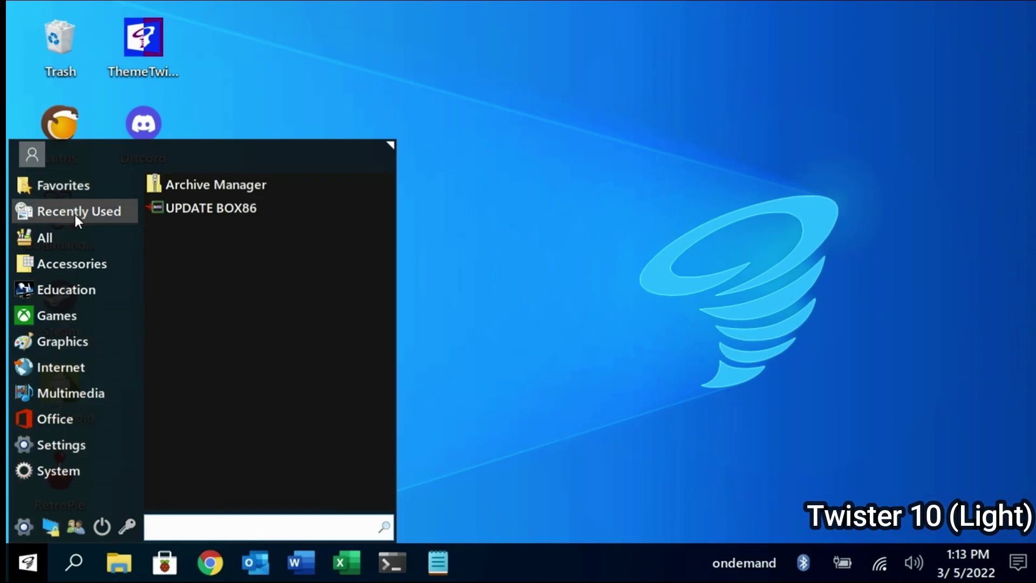
{"action": "mouse_move", "coordinate": [64, 264]}
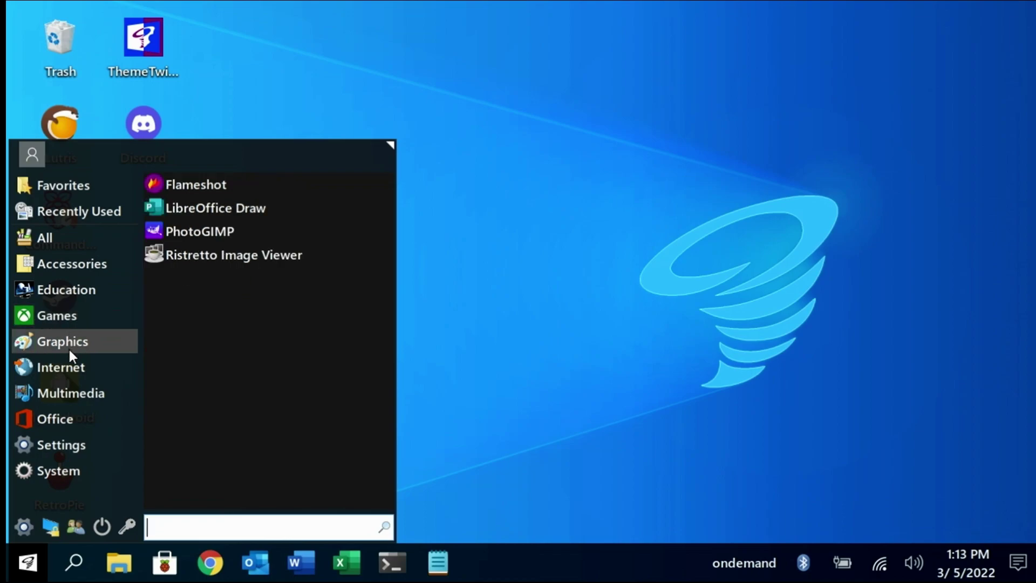
{"action": "mouse_move", "coordinate": [60, 420]}
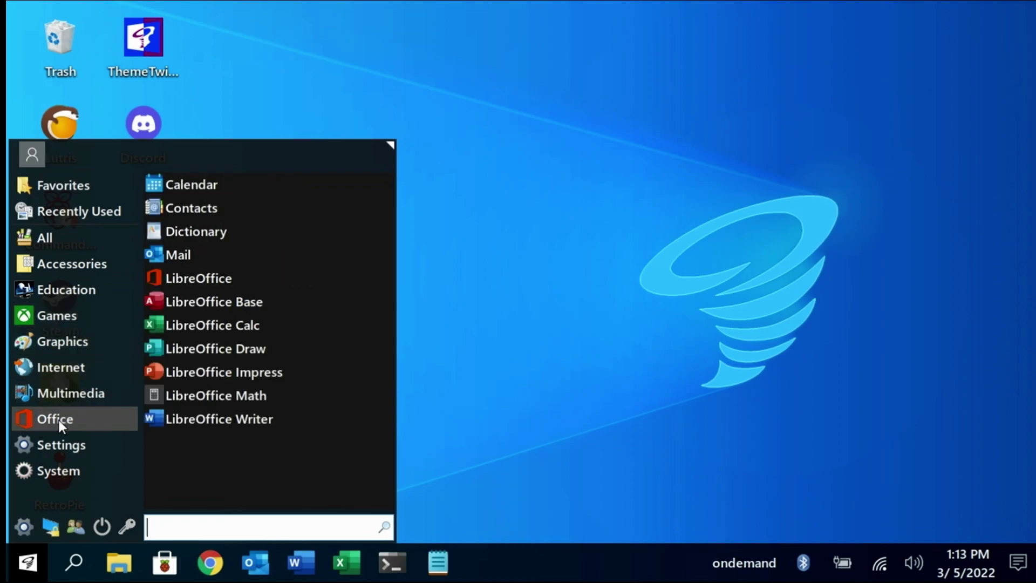
{"action": "mouse_move", "coordinate": [59, 445]}
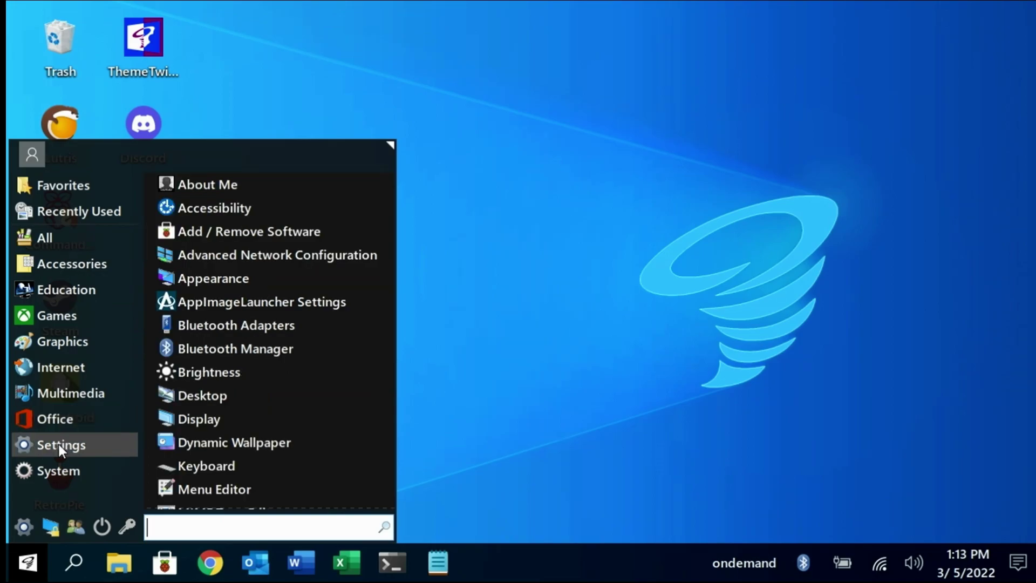
{"action": "mouse_move", "coordinate": [56, 463]}
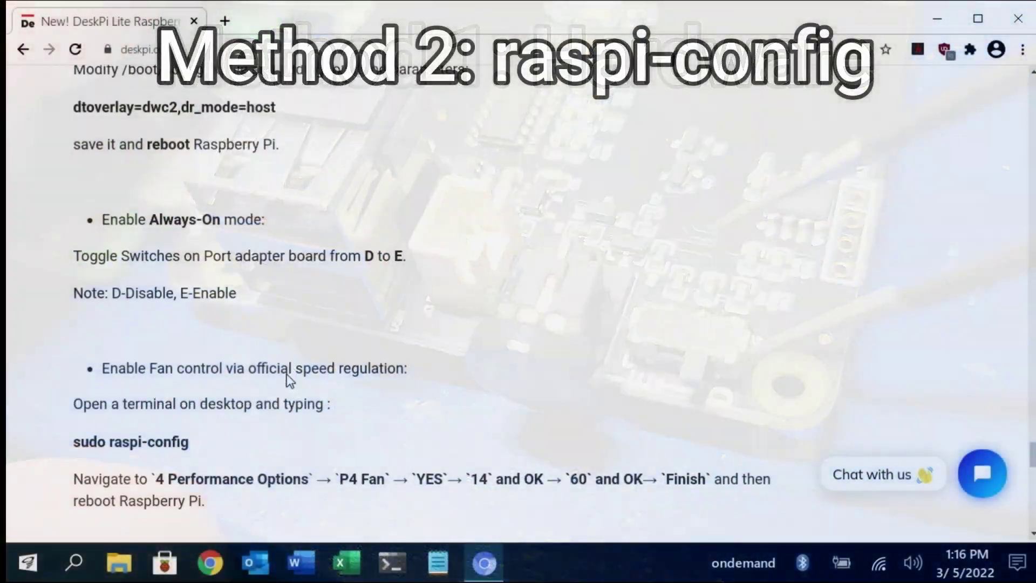
Scroll to the raspi-config fan steps and start typing sudo raspi-config in the terminal.
{"action": "scroll", "coordinate": [289, 380], "scroll_direction": "down", "scroll_amount": 2}
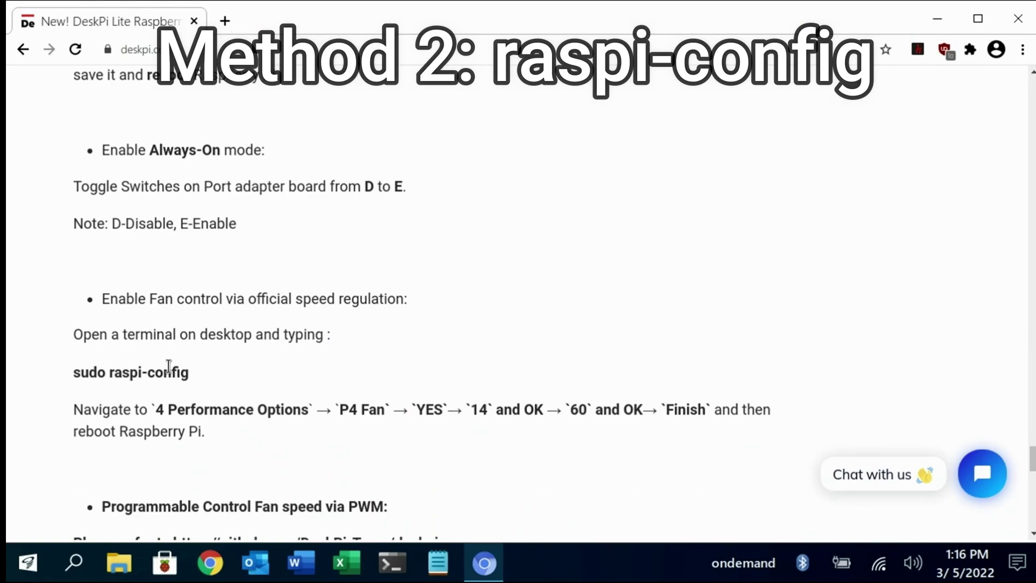
{"action": "scroll", "coordinate": [169, 367], "scroll_direction": "down", "scroll_amount": 1}
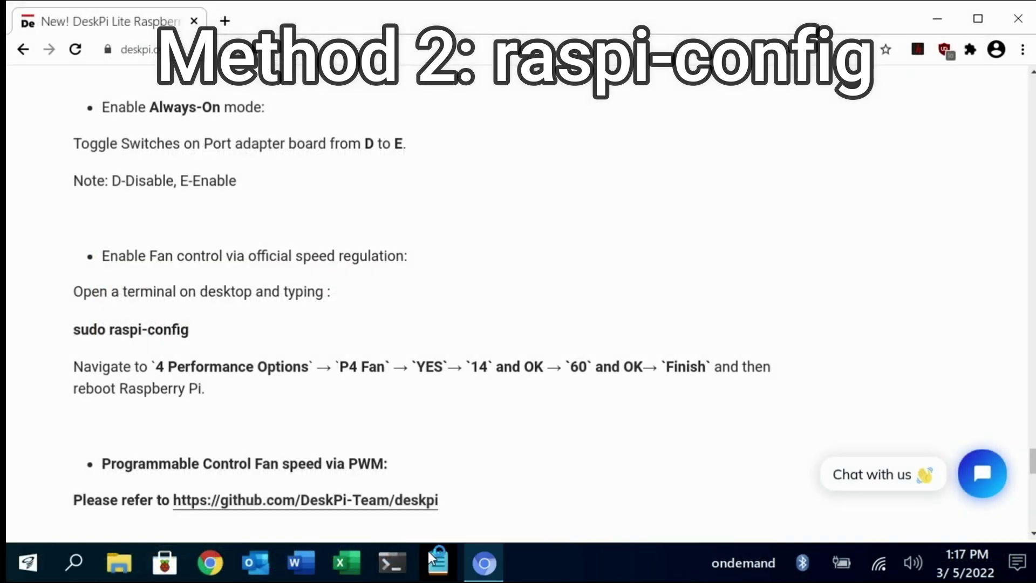
{"action": "left_click", "coordinate": [429, 551]}
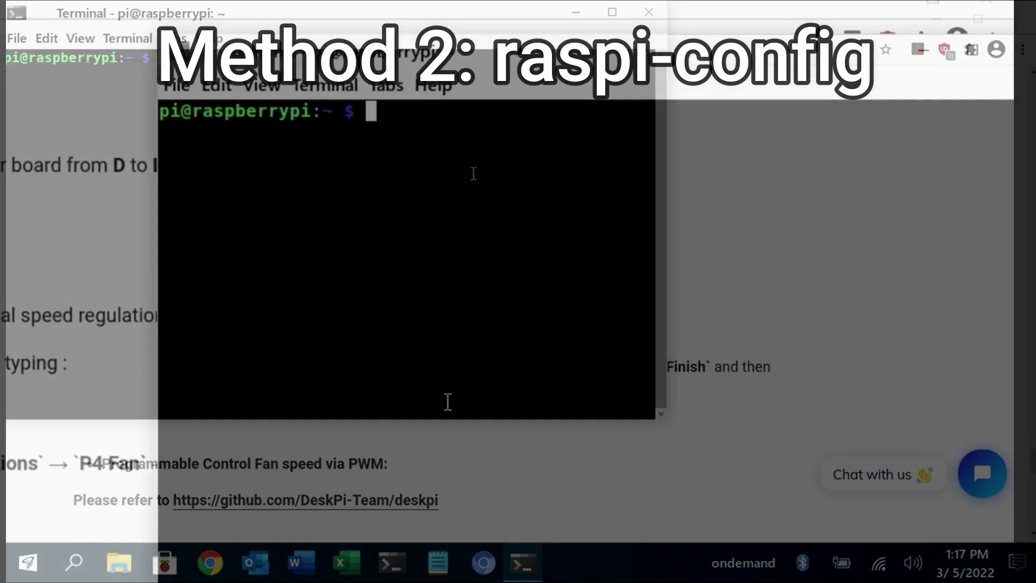
{"action": "type", "text": "sudo "}
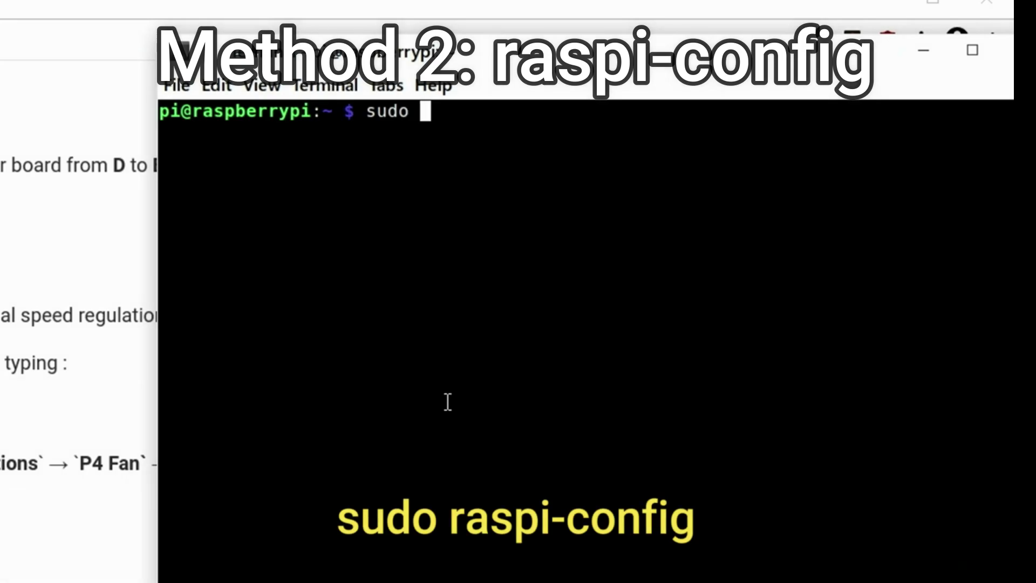
{"action": "type", "text": "raspi-confg"}
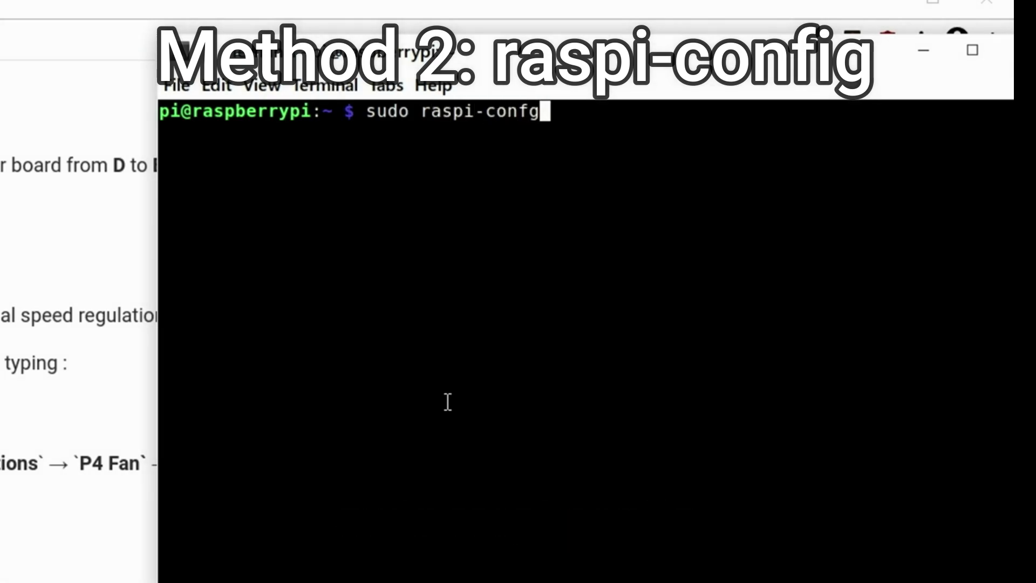
{"action": "key", "text": "BackSpace"}
Run sudo raspi-config and enable fan control on GPIO 14 under Performance Options.
{"action": "type", "text": "ig"}
{"action": "key", "text": "Return"}
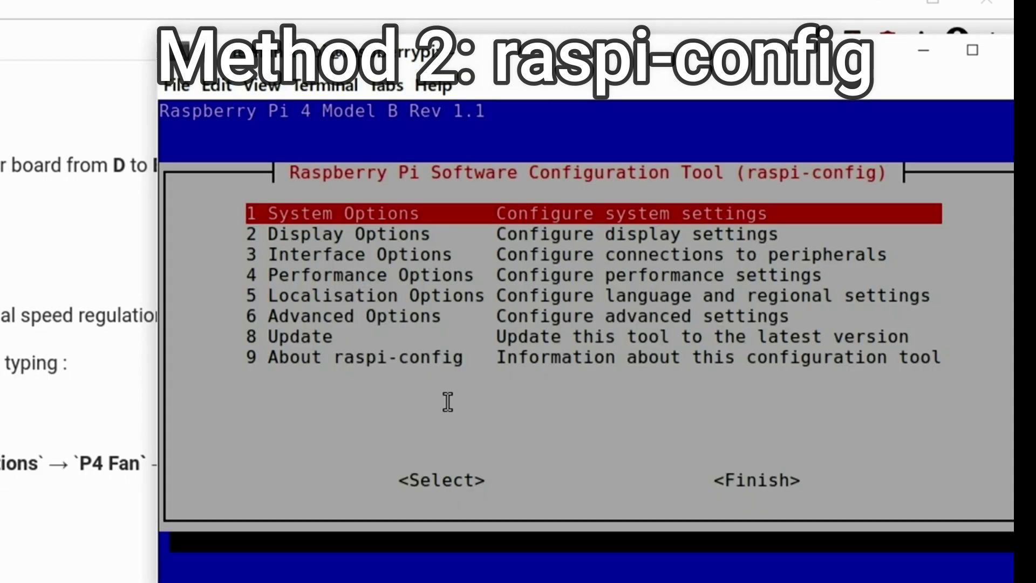
{"action": "key", "text": "Down"}
{"action": "key", "text": "Down"}
{"action": "key", "text": "Down"}
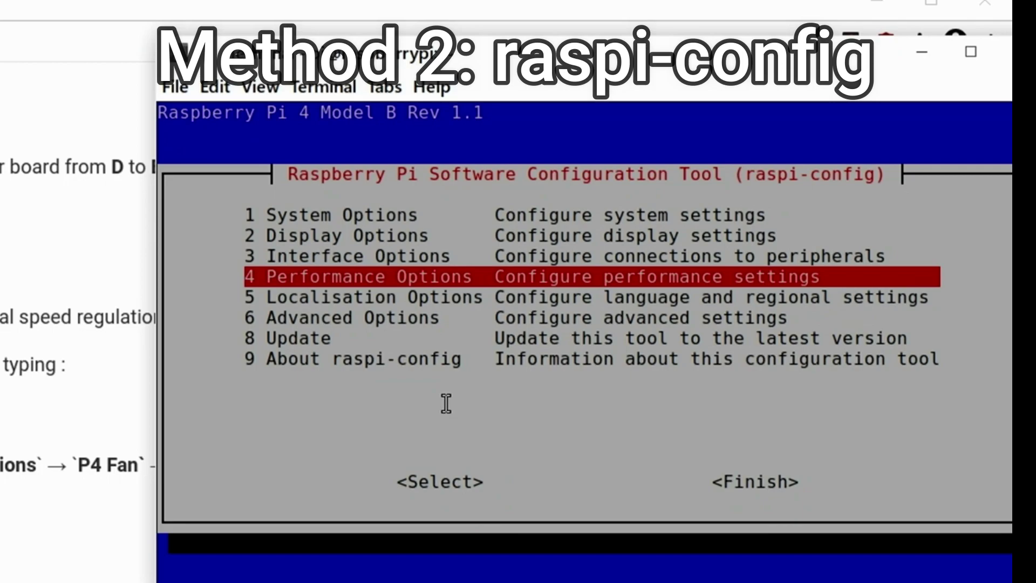
{"action": "key", "text": "Return"}
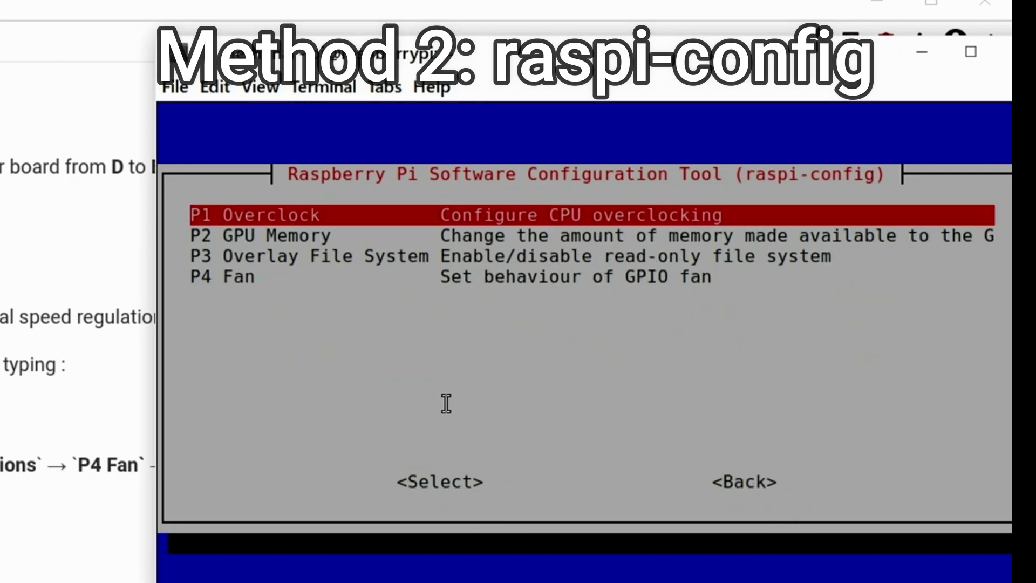
{"action": "key", "text": "Down"}
{"action": "key", "text": "Down"}
{"action": "key", "text": "Down"}
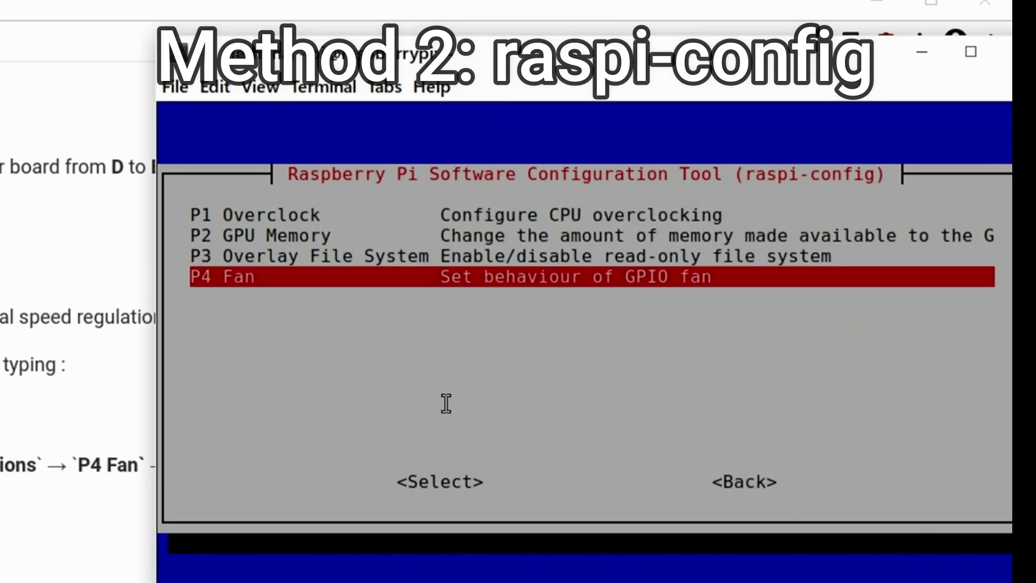
{"action": "key", "text": "Return"}
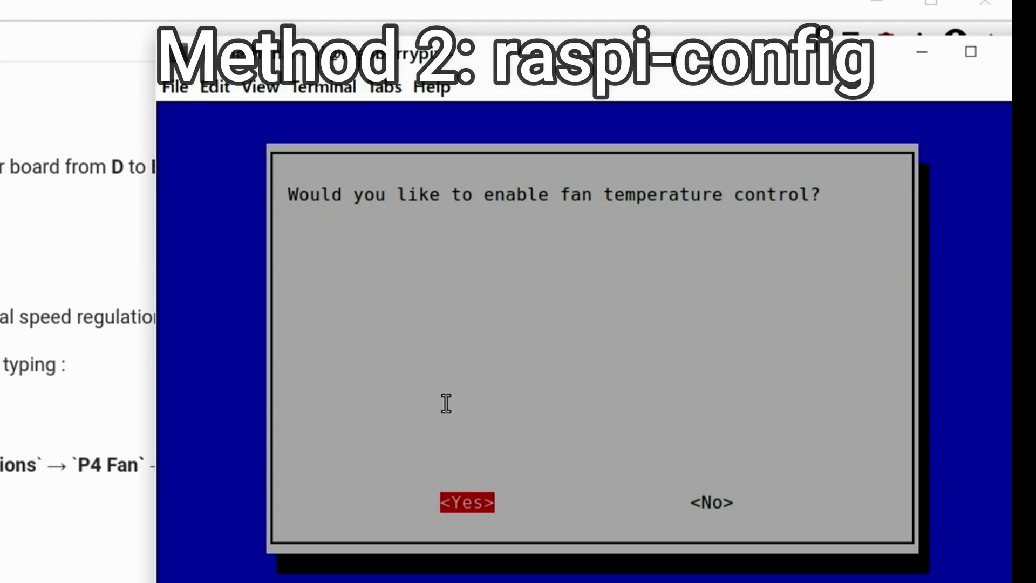
{"action": "key", "text": "Return"}
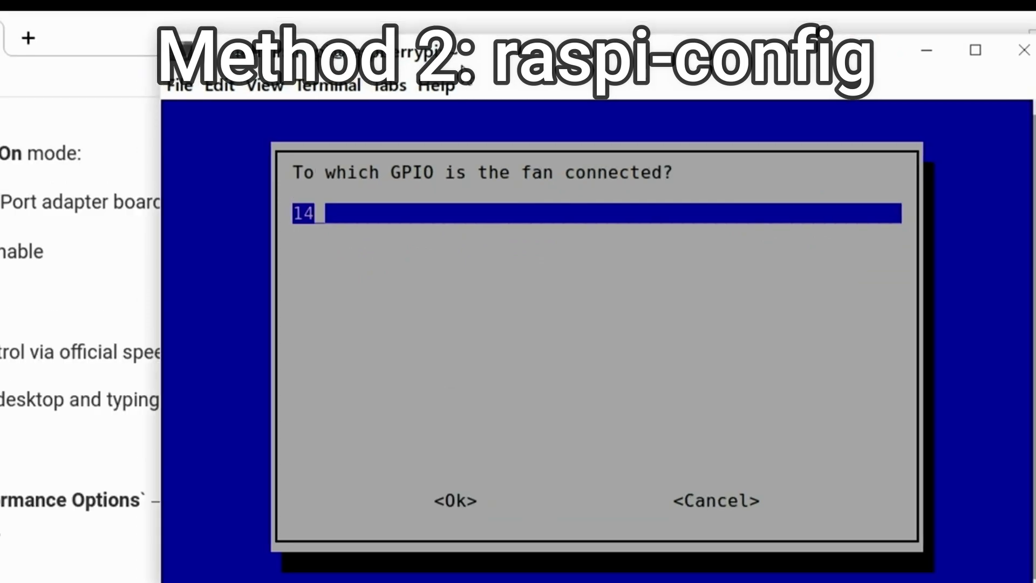
{"action": "key", "text": "Return"}
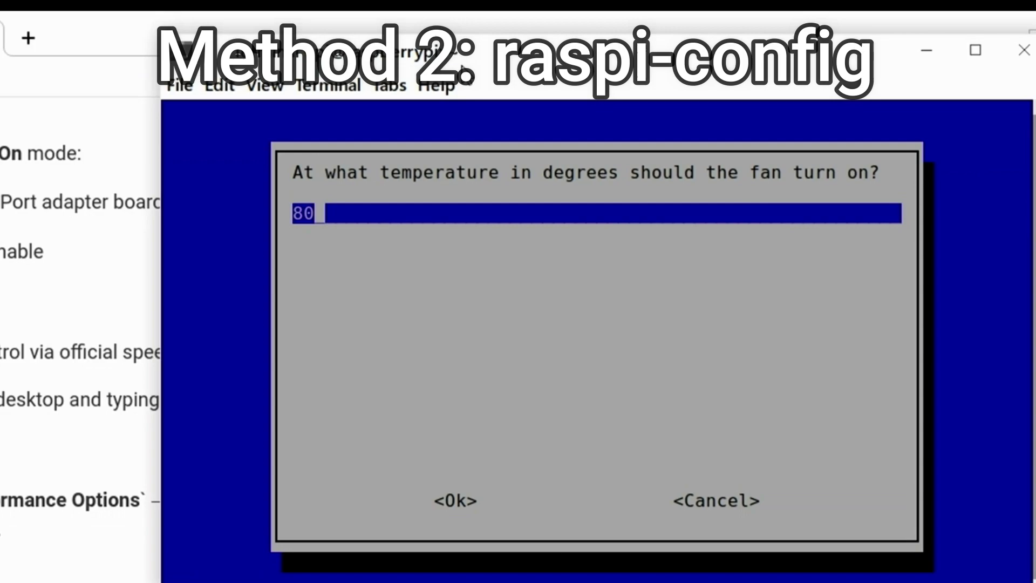
Set the fan turn-on temperature to 60 degrees, confirm, and exit raspi-config.
{"action": "key", "text": "BackSpace"}
{"action": "key", "text": "BackSpace"}
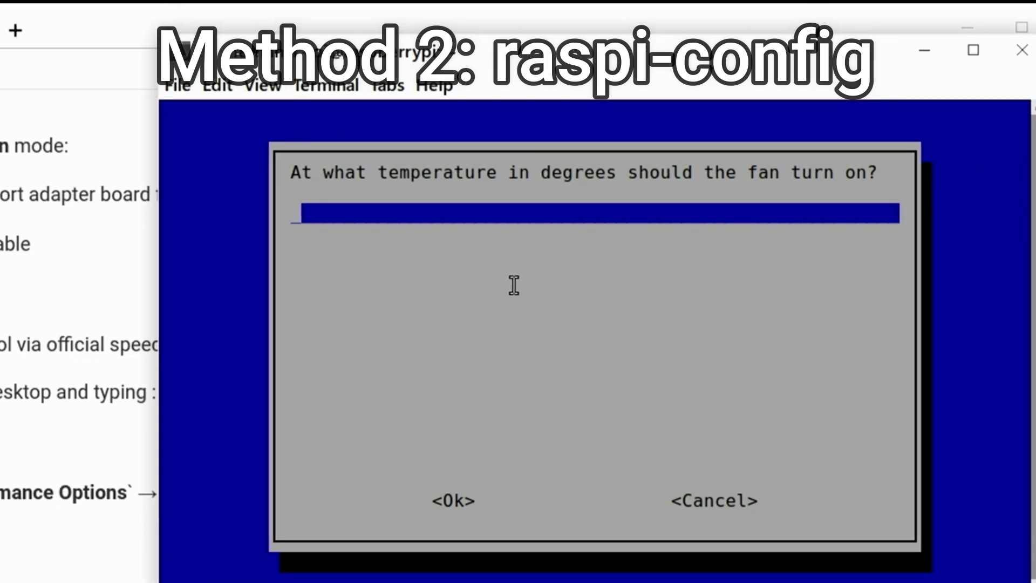
{"action": "type", "text": "60"}
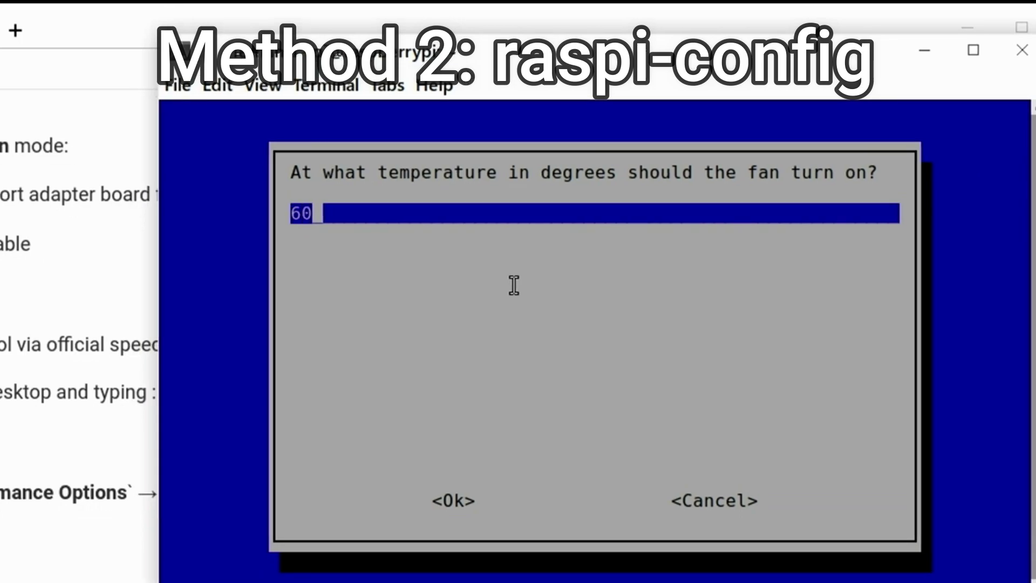
{"action": "key", "text": "Return"}
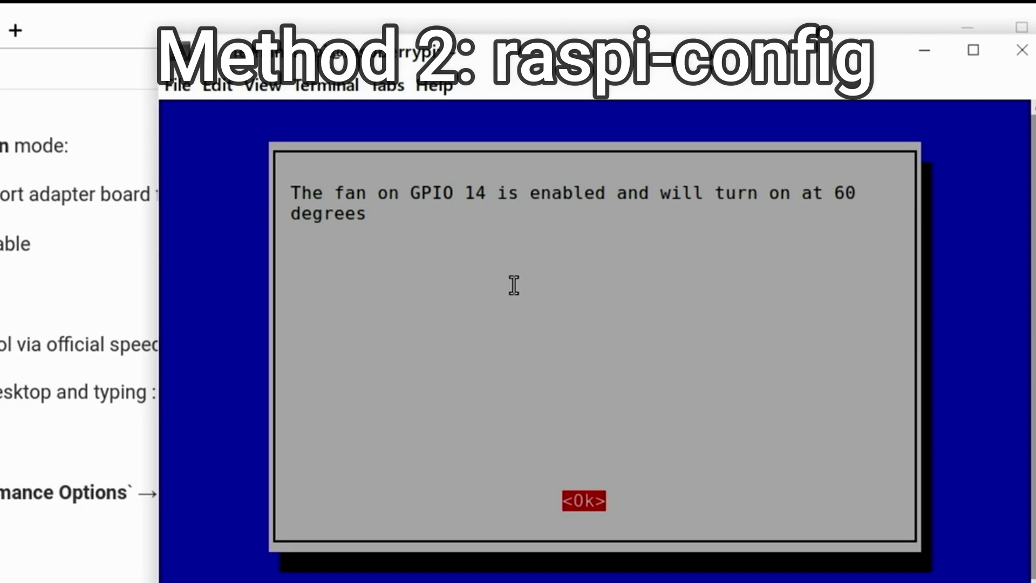
{"action": "key", "text": "Return"}
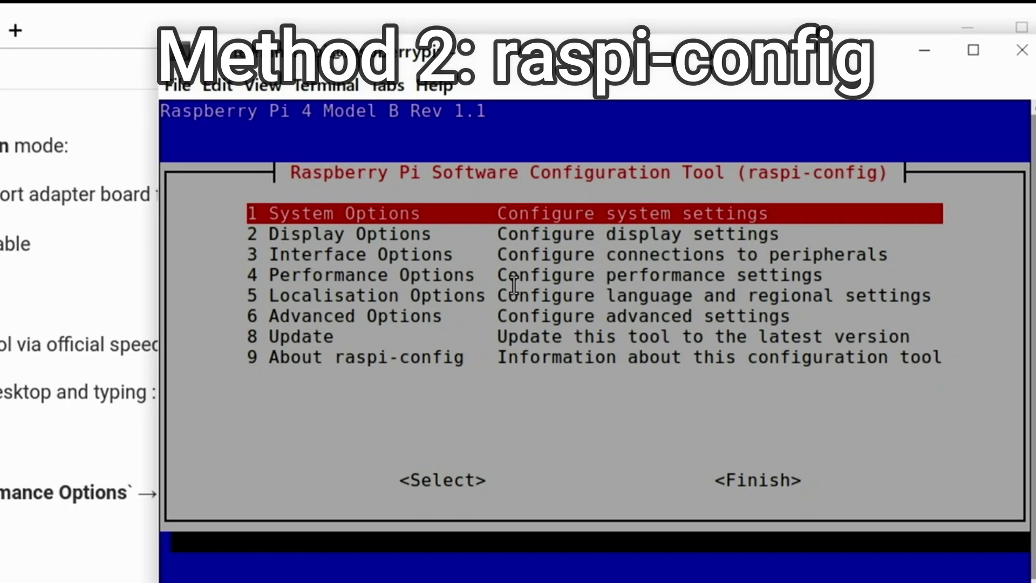
{"action": "key", "text": "Tab"}
{"action": "key", "text": "Tab"}
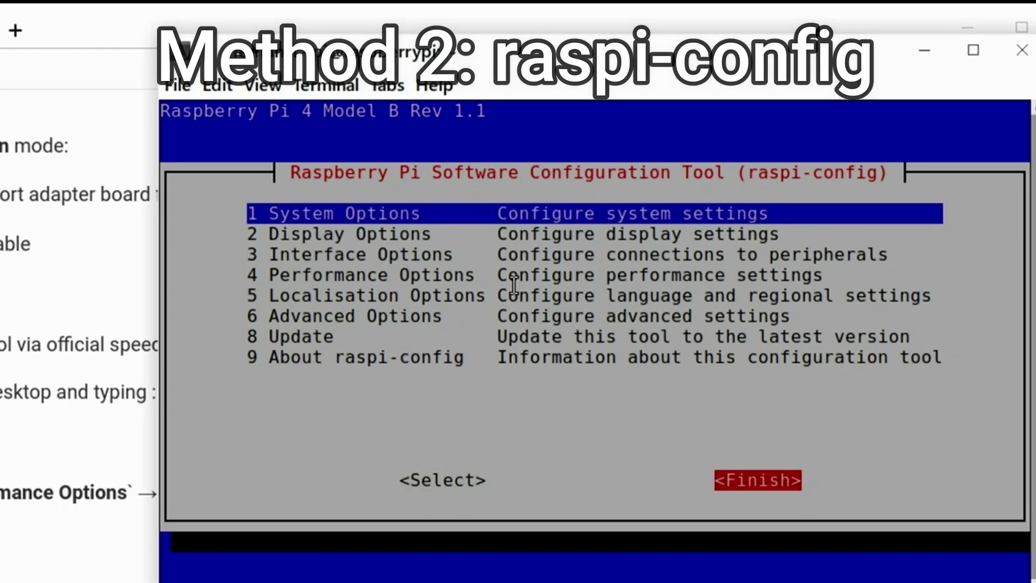
{"action": "key", "text": "Return"}
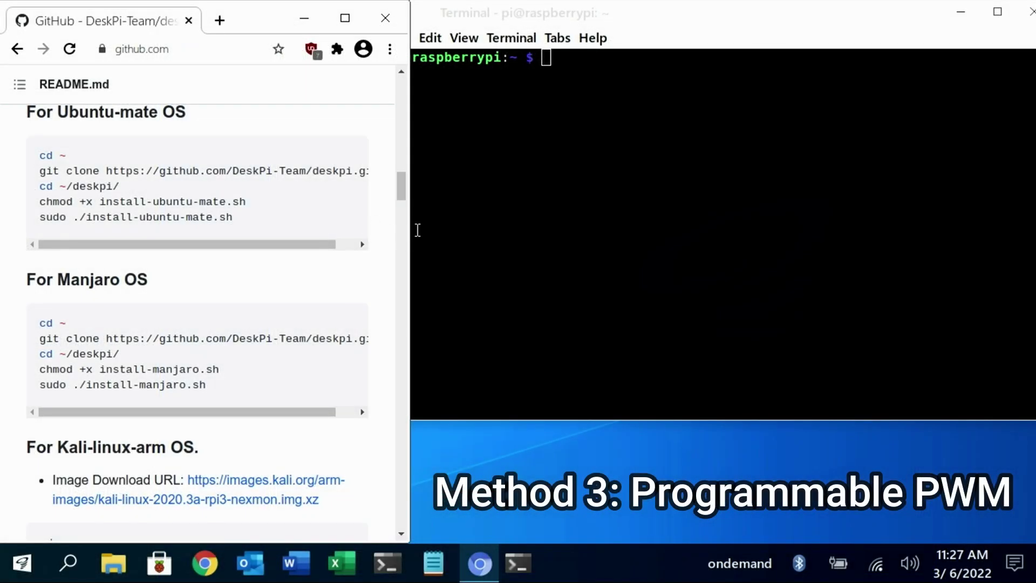
From the home directory, clone the DeskPi repository using the git clone command from the README.
{"action": "scroll", "coordinate": [259, 216], "scroll_direction": "up", "scroll_amount": 5}
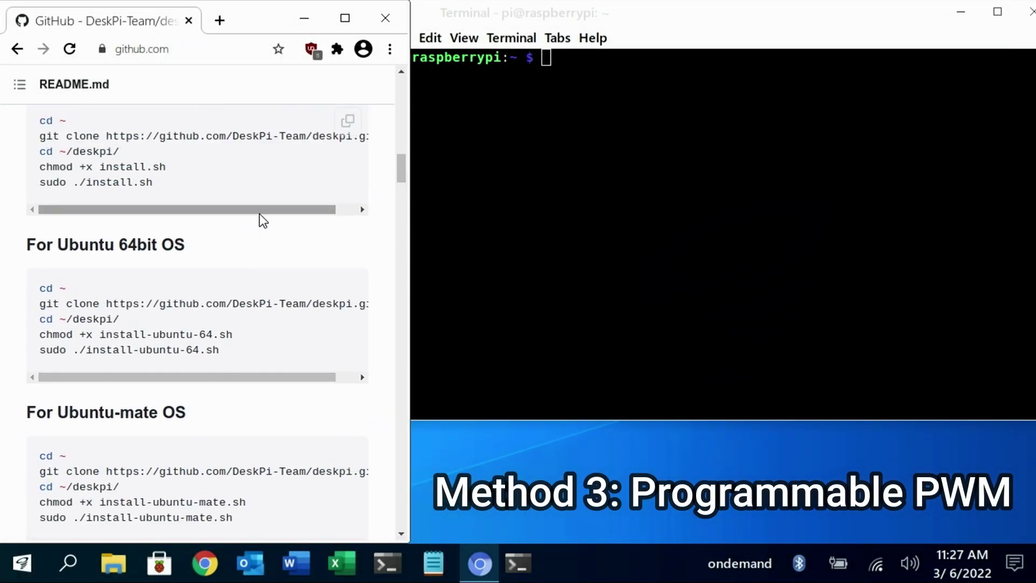
{"action": "scroll", "coordinate": [261, 220], "scroll_direction": "up", "scroll_amount": 4}
{"action": "scroll", "coordinate": [266, 222], "scroll_direction": "down", "scroll_amount": 2}
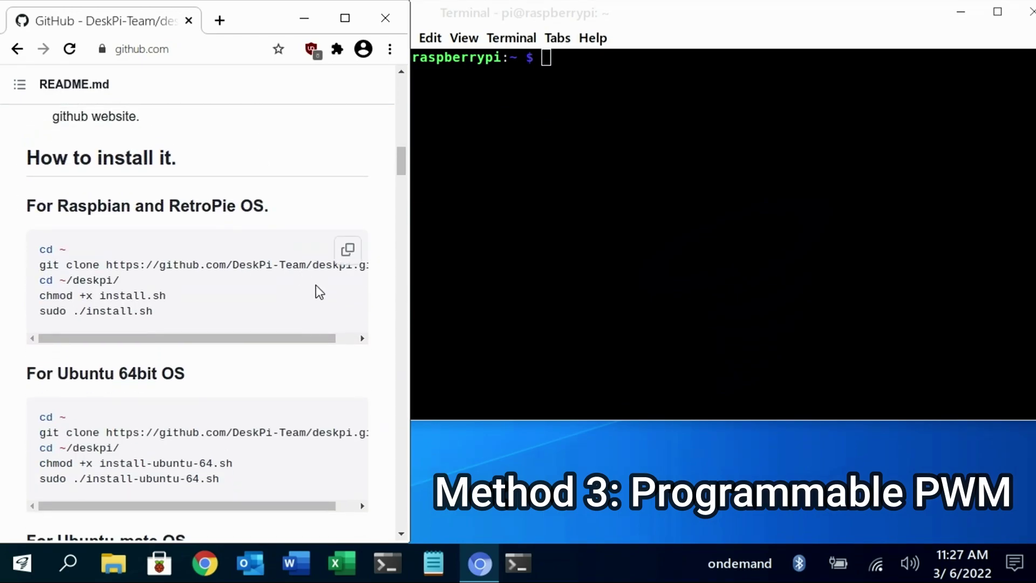
{"action": "left_click", "coordinate": [591, 248]}
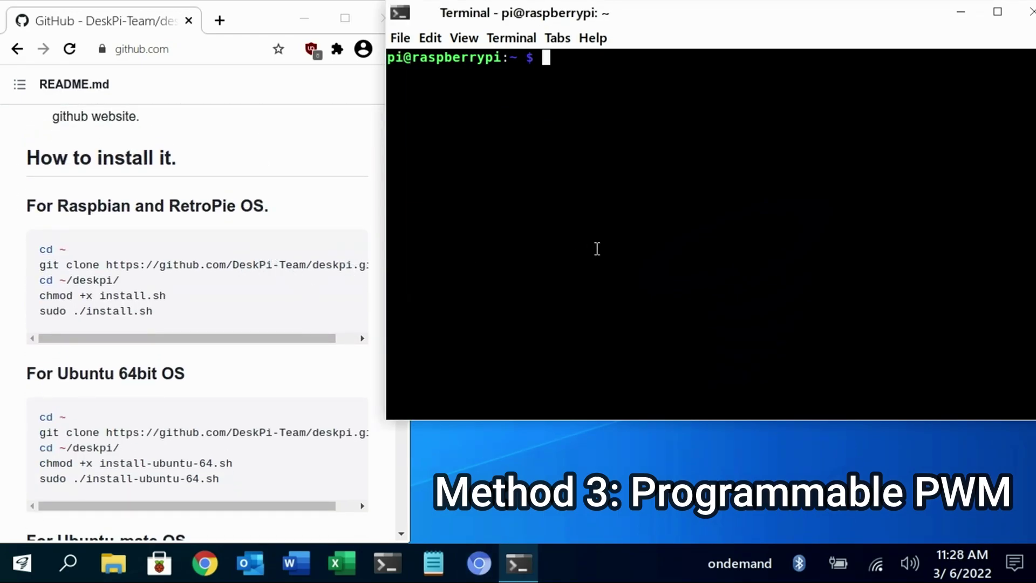
{"action": "type", "text": "cd ~"}
{"action": "key", "text": "Return"}
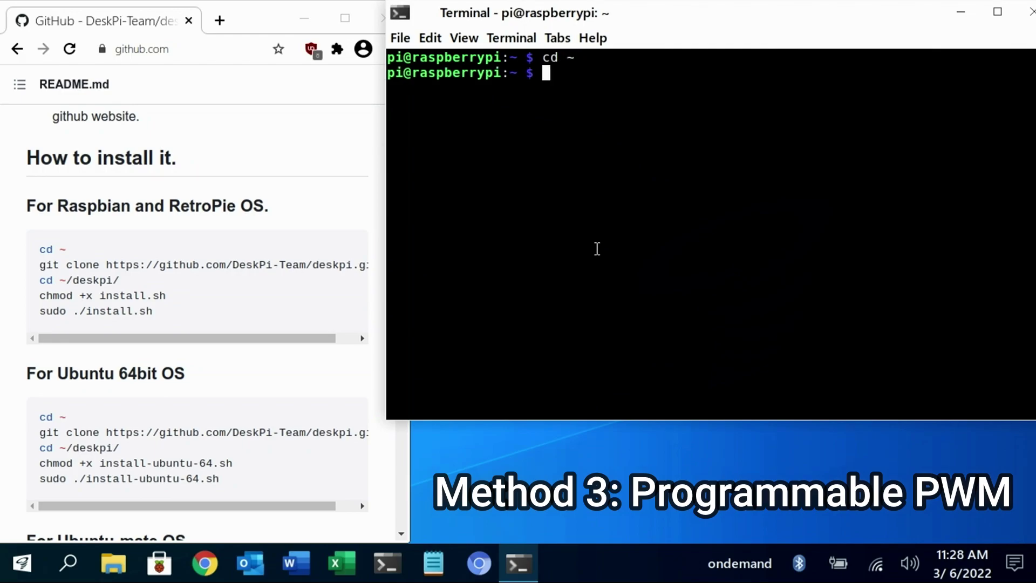
{"action": "mouse_move", "coordinate": [215, 300]}
{"action": "left_click_drag", "start_coordinate": [39, 266], "coordinate": [382, 275]}
{"action": "key", "text": "ctrl+c"}
{"action": "right_click", "coordinate": [535, 162]}
{"action": "left_click", "coordinate": [564, 280]}
{"action": "key", "text": "Return"}
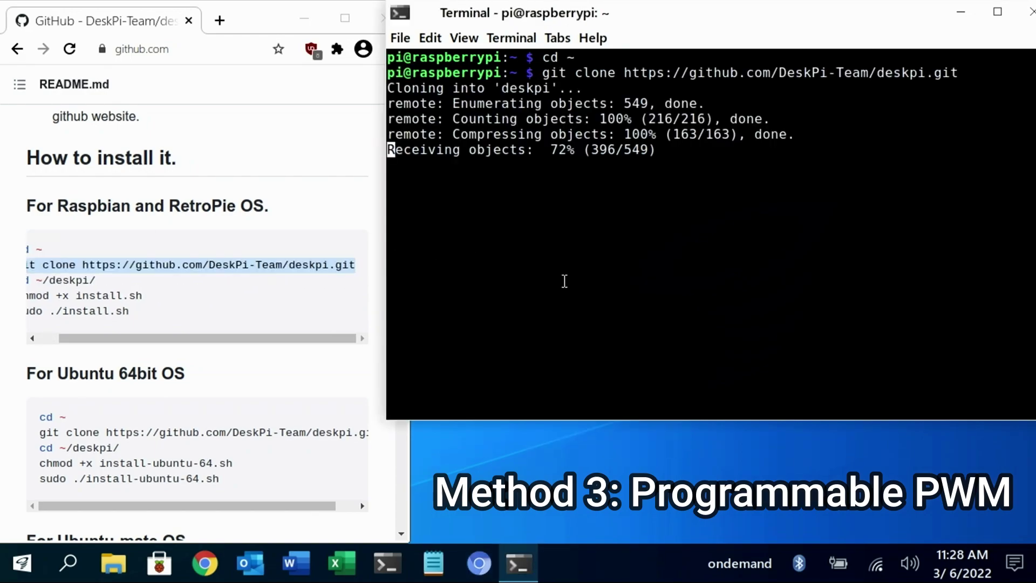
Change into ~/deskpi and make install.sh executable with chmod +x.
{"action": "left_click_drag", "start_coordinate": [327, 338], "coordinate": [308, 337]}
{"action": "left_click", "coordinate": [544, 274]}
{"action": "type", "text": "cd ~/deskpi"}
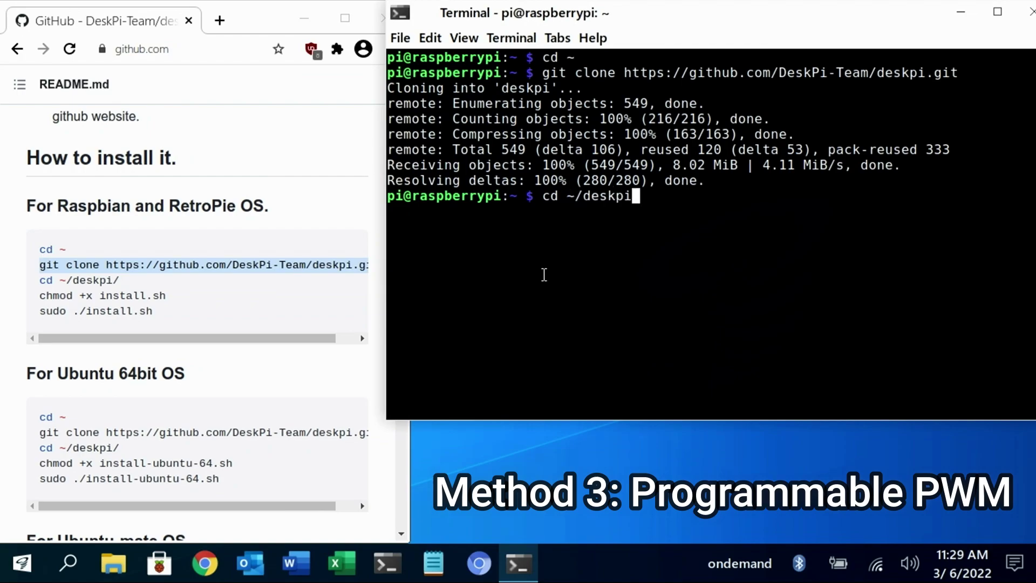
{"action": "key", "text": "Return"}
{"action": "left_click", "coordinate": [174, 296]}
{"action": "left_click_drag", "start_coordinate": [168, 296], "coordinate": [38, 296]}
{"action": "key", "text": "ctrl+c"}
{"action": "right_click", "coordinate": [551, 293]}
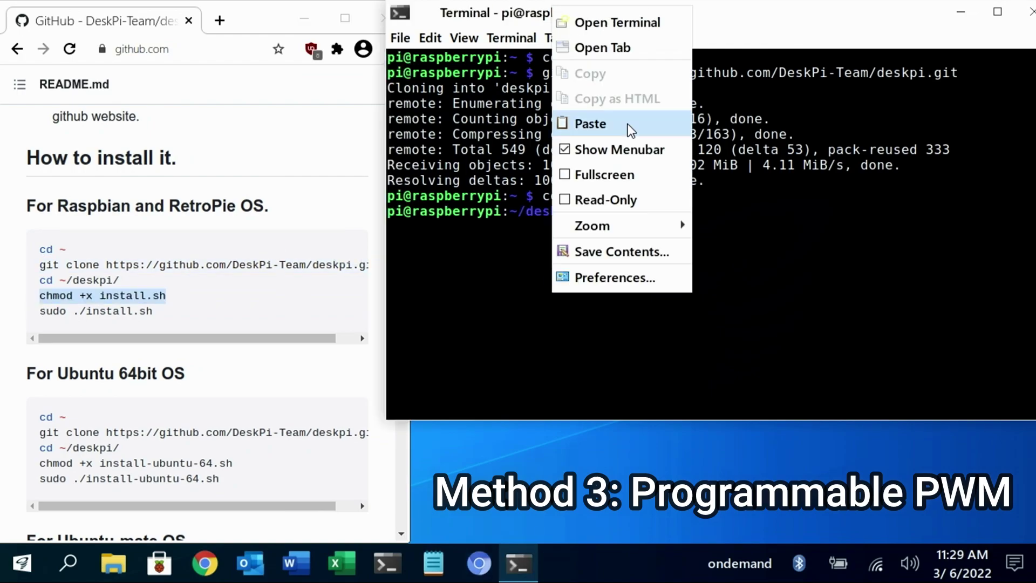
{"action": "left_click", "coordinate": [630, 129]}
{"action": "key", "text": "Return"}
Run sudo ./install.sh to install the DeskPi PWM fan control and safeshut service.
{"action": "left_click", "coordinate": [162, 316]}
{"action": "left_click_drag", "start_coordinate": [156, 312], "coordinate": [38, 312]}
{"action": "right_click", "coordinate": [142, 315]}
{"action": "left_click", "coordinate": [153, 324]}
{"action": "right_click", "coordinate": [650, 251]}
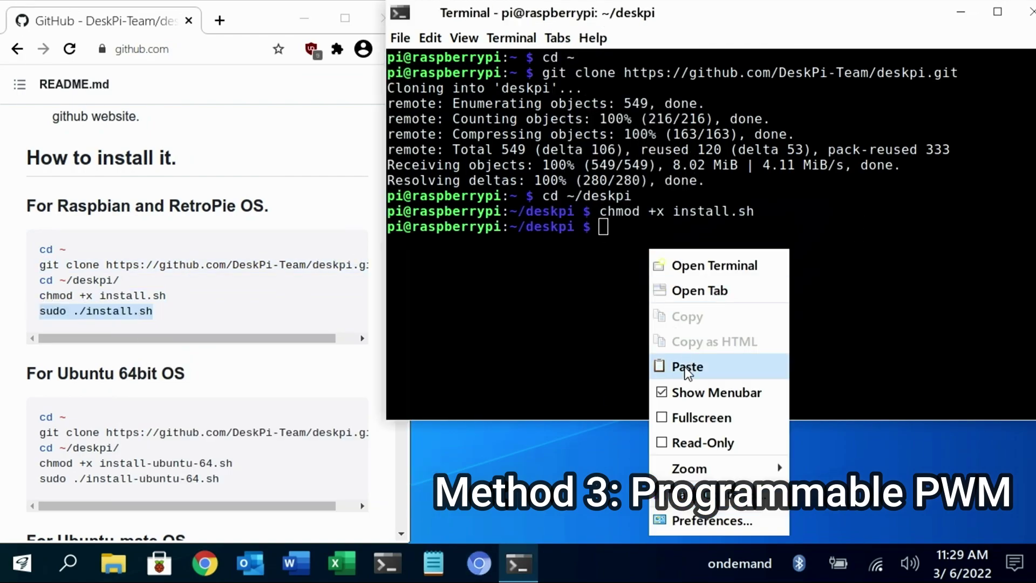
{"action": "left_click", "coordinate": [687, 368]}
{"action": "key", "text": "Return"}
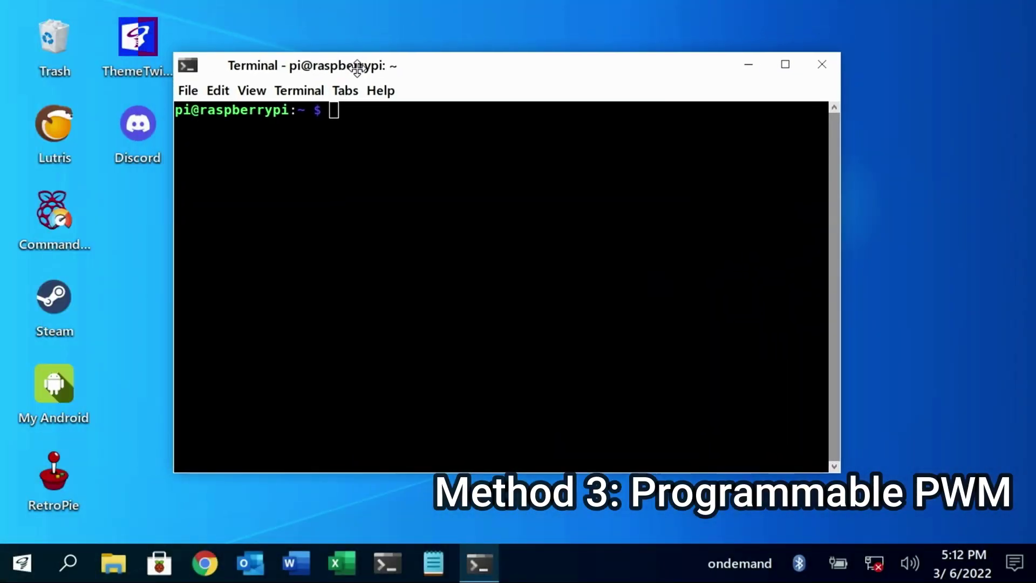
Launch deskpi-config, choose option 6, and set 42 °C at 25% and 50 °C at 50%.
{"action": "type", "text": "des"}
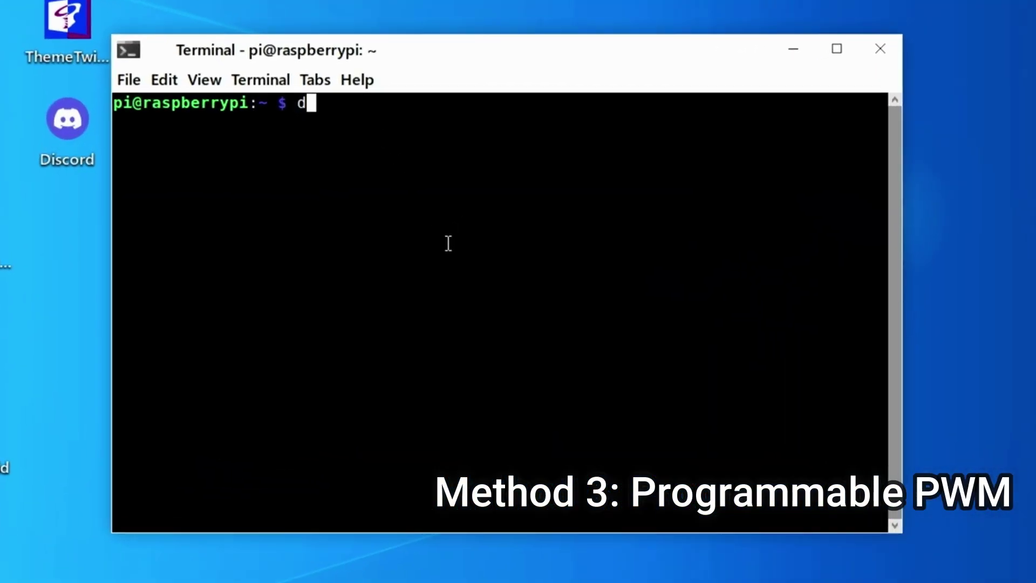
{"action": "type", "text": "kpi-config"}
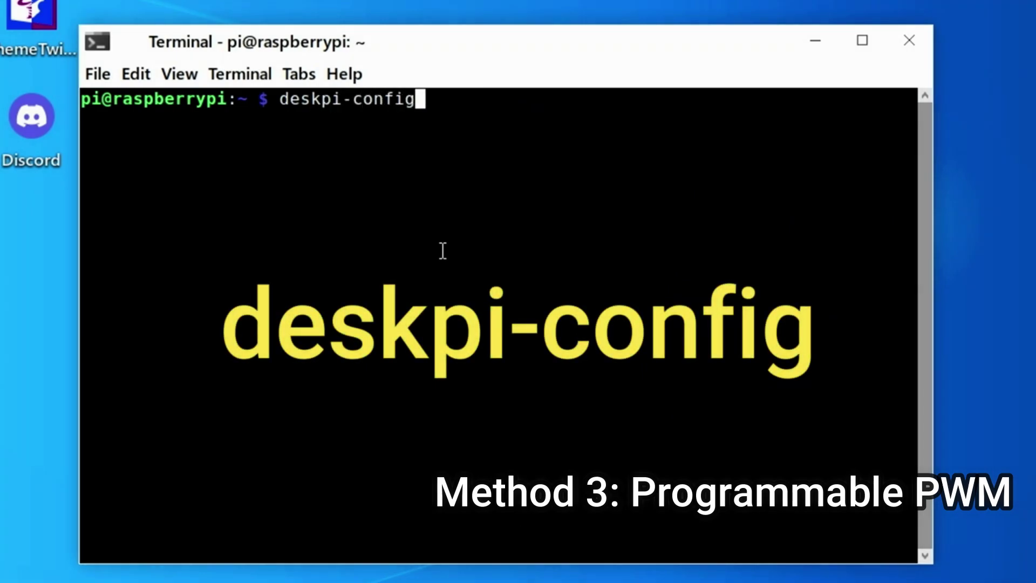
{"action": "key", "text": "Return"}
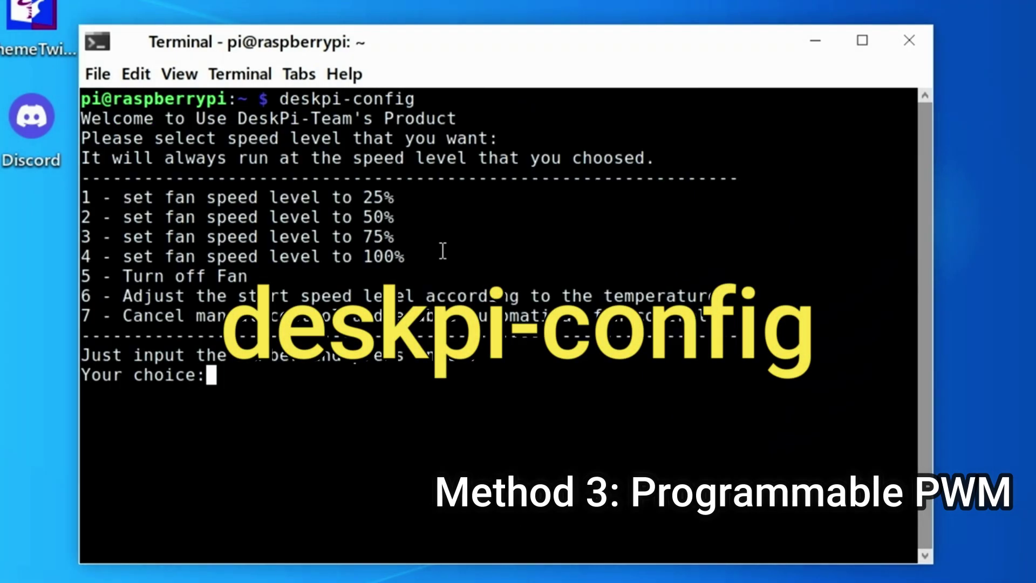
{"action": "type", "text": "6"}
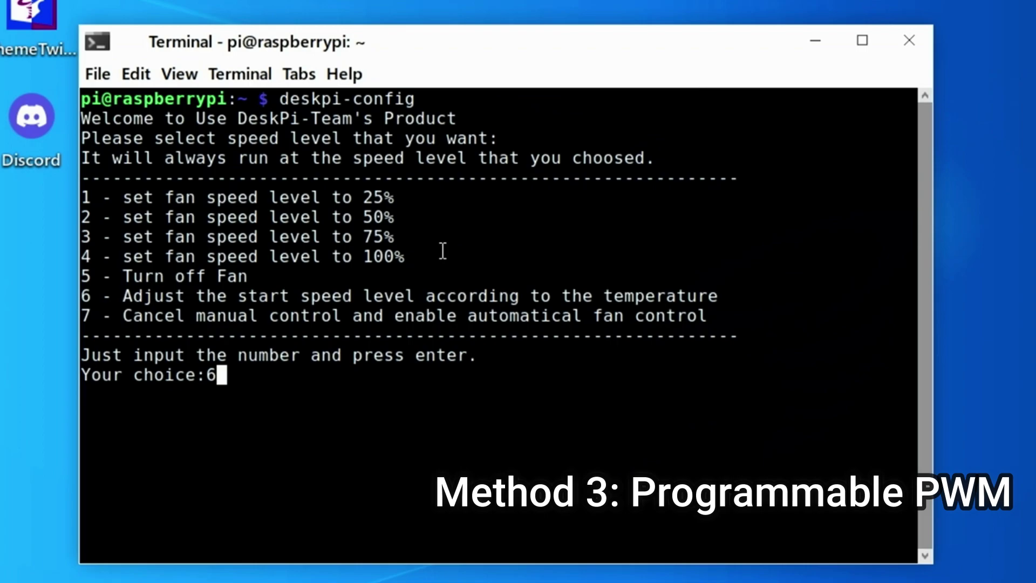
{"action": "key", "text": "Return"}
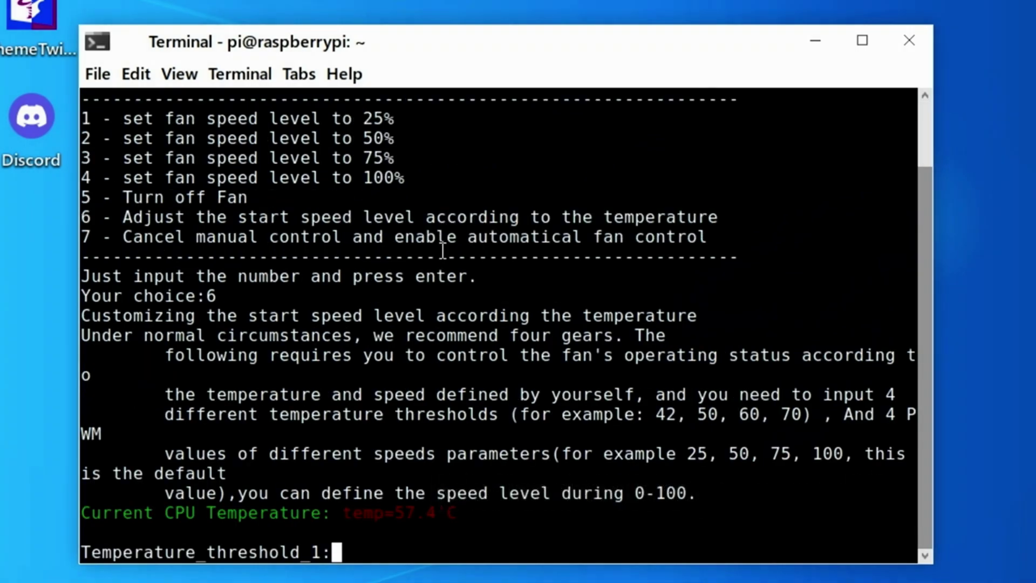
{"action": "type", "text": "42"}
{"action": "key", "text": "Return"}
{"action": "type", "text": "25"}
{"action": "key", "text": "Return"}
{"action": "type", "text": "50"}
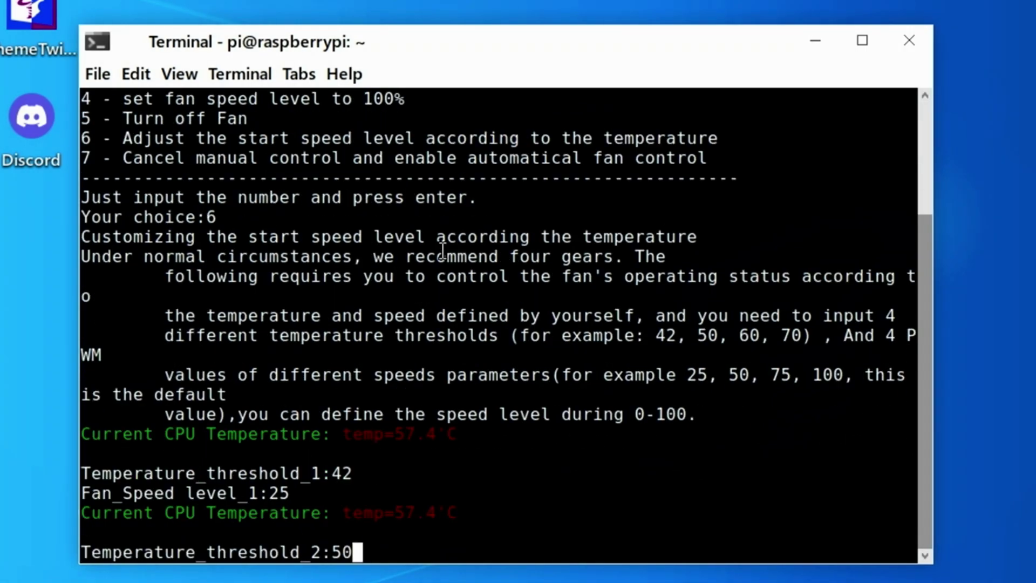
{"action": "key", "text": "Return"}
{"action": "type", "text": "50"}
{"action": "key", "text": "Return"}
Add 60 °C at 75% and 70 °C at 100% to finish the fan curve.
{"action": "type", "text": "60"}
{"action": "key", "text": "Return"}
{"action": "type", "text": "75"}
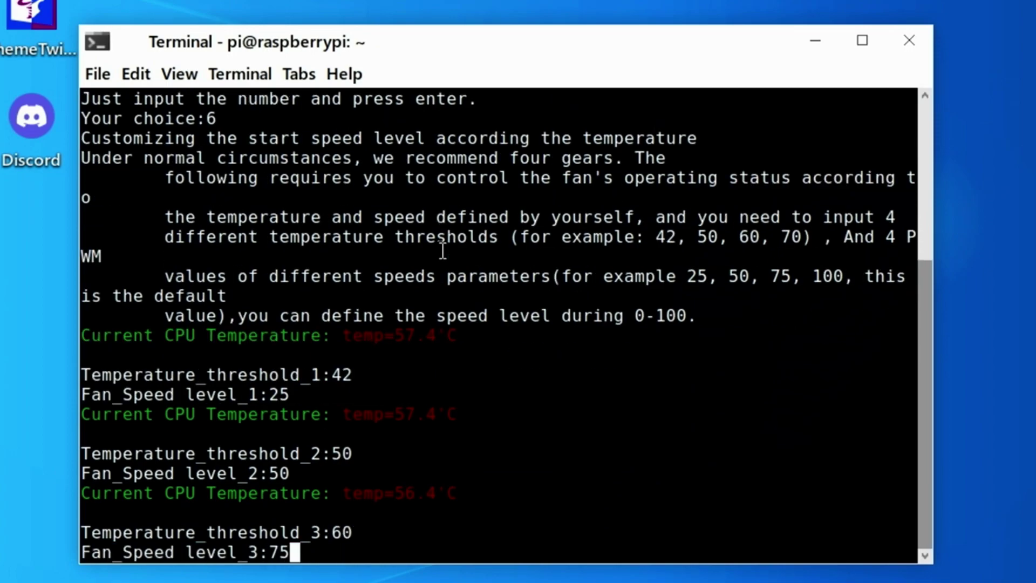
{"action": "key", "text": "Return"}
{"action": "type", "text": "70"}
{"action": "key", "text": "Return"}
{"action": "type", "text": "100"}
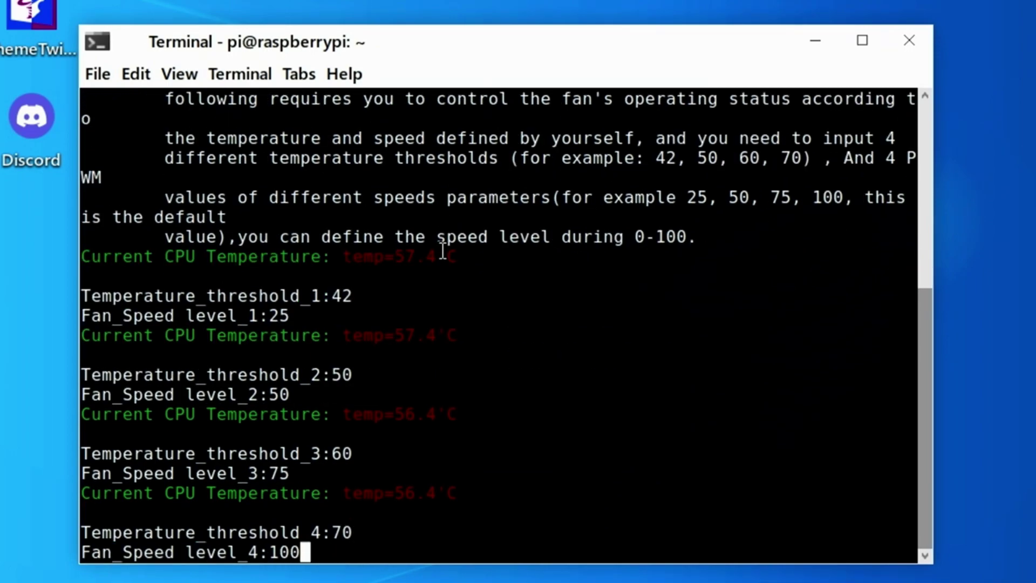
{"action": "key", "text": "Return"}
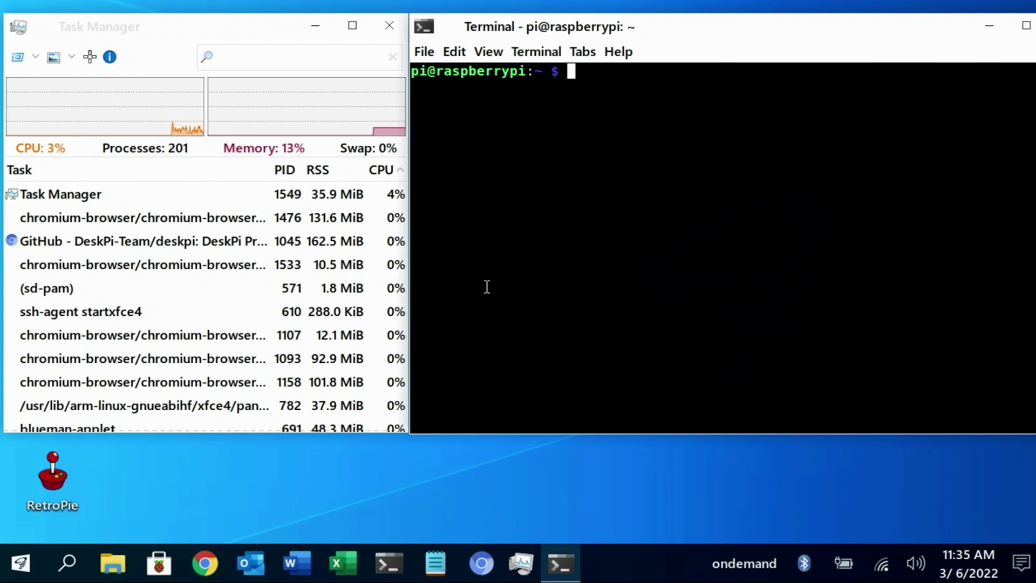
Start the 900-second four-core stress loop with clock and temperature logging, then sort Task Manager by CPU, highest first.
{"action": "right_click", "coordinate": [487, 286]}
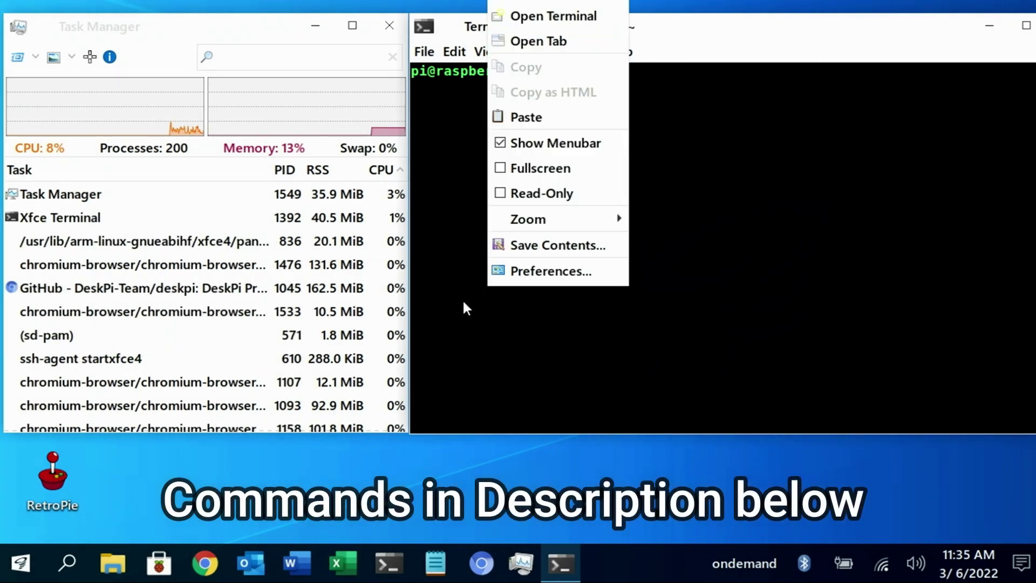
{"action": "left_click", "coordinate": [544, 122]}
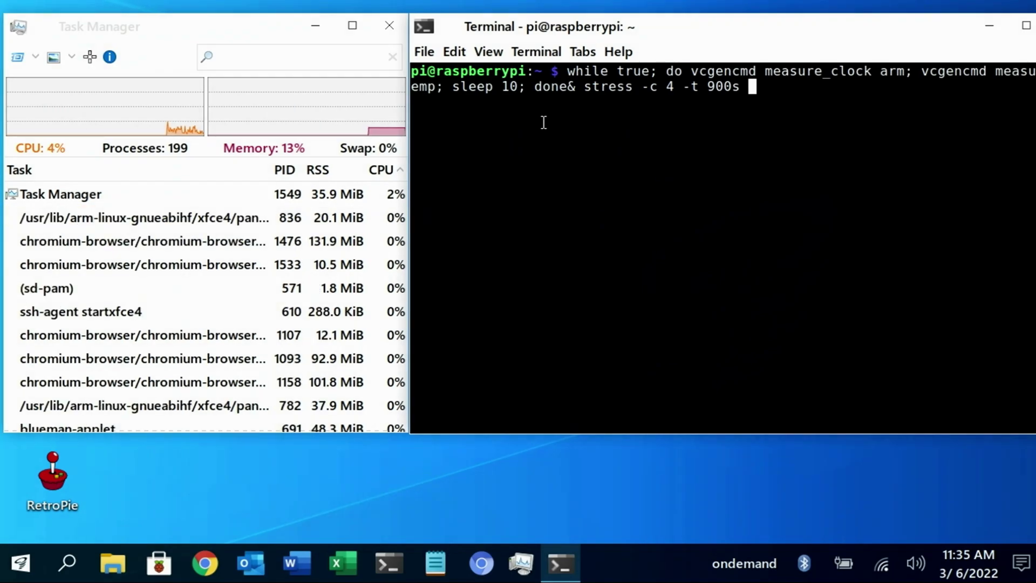
{"action": "key", "text": "Return"}
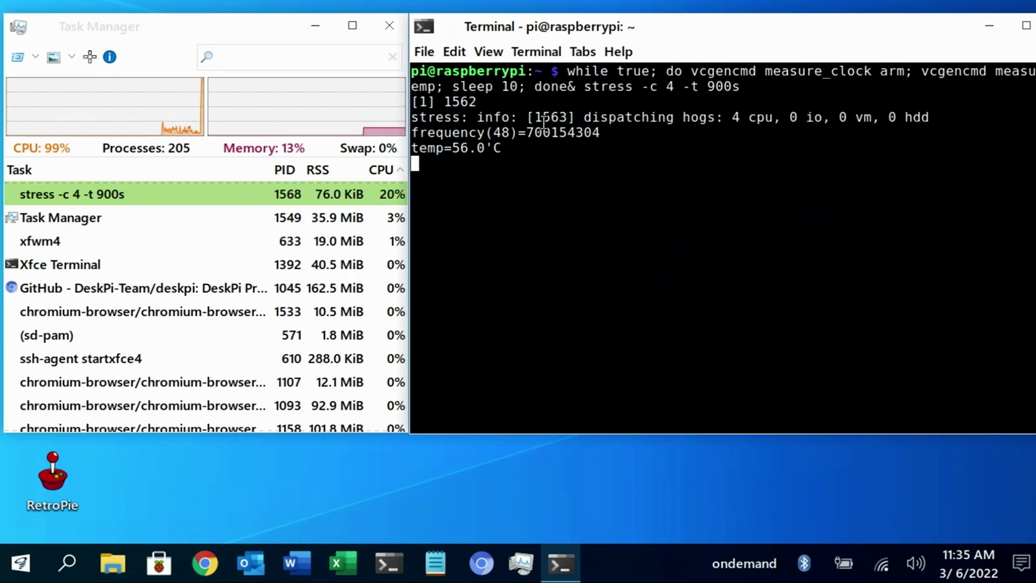
{"action": "left_click", "coordinate": [374, 173]}
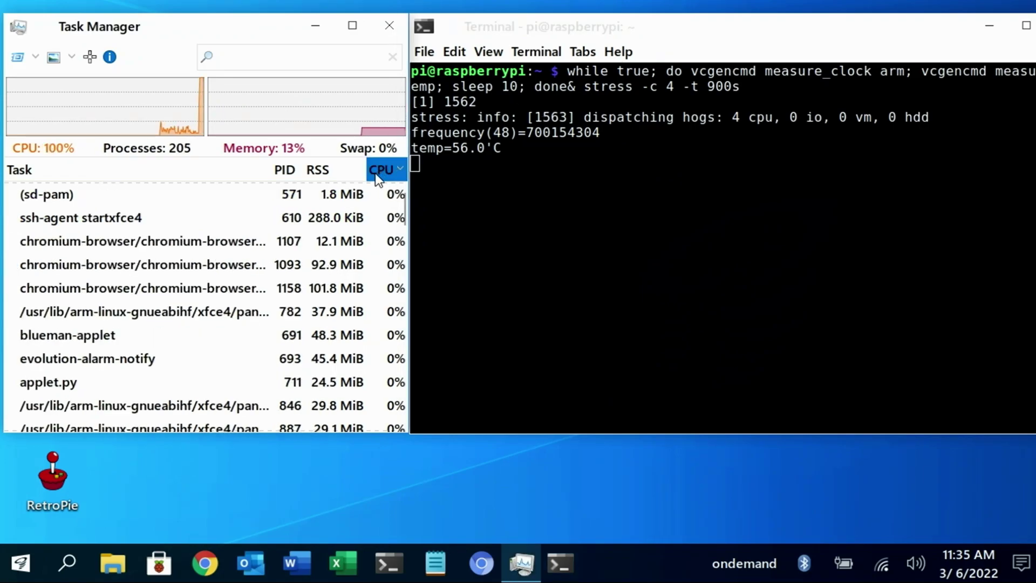
{"action": "left_click", "coordinate": [374, 173]}
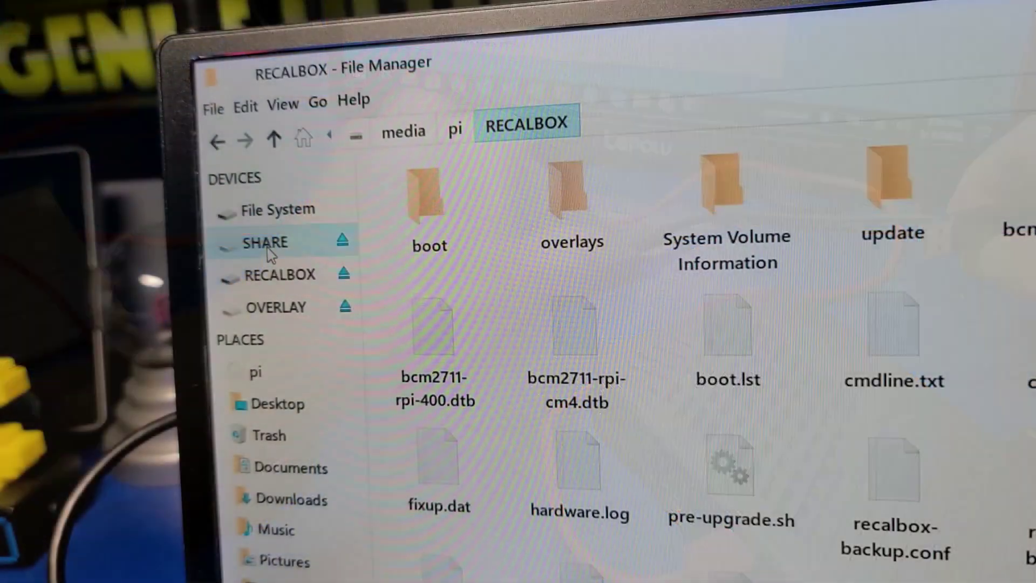
Open the SHARE drive under Devices, then its roms folder showing 3do, amiga600, atari2600, c64.
{"action": "left_click", "coordinate": [271, 249]}
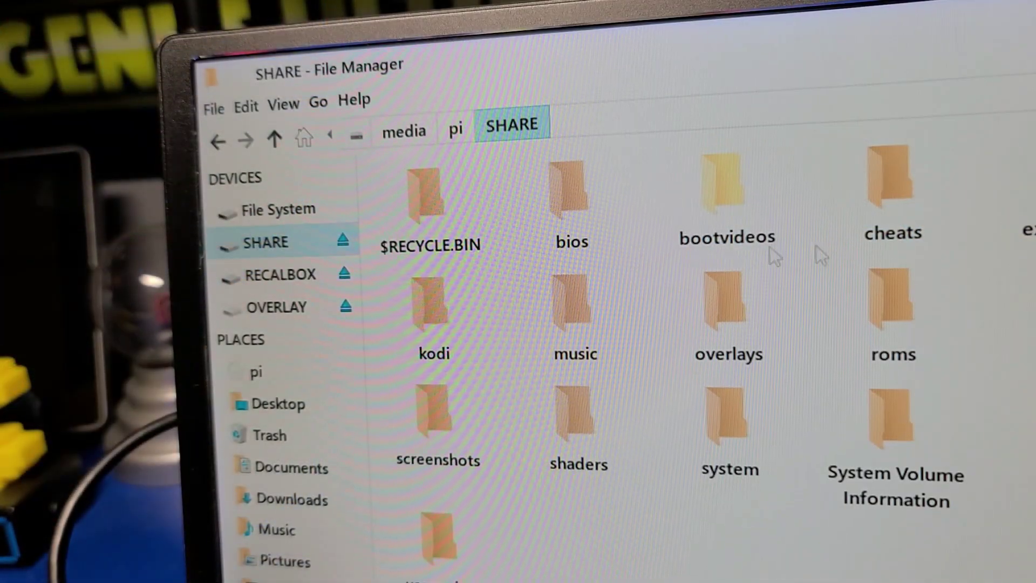
{"action": "double_click", "coordinate": [887, 294]}
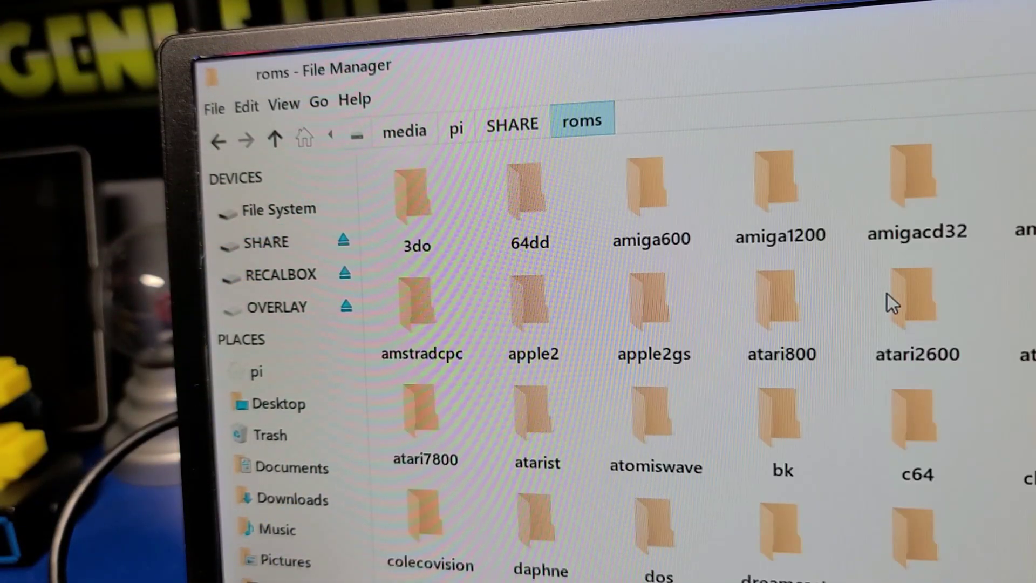